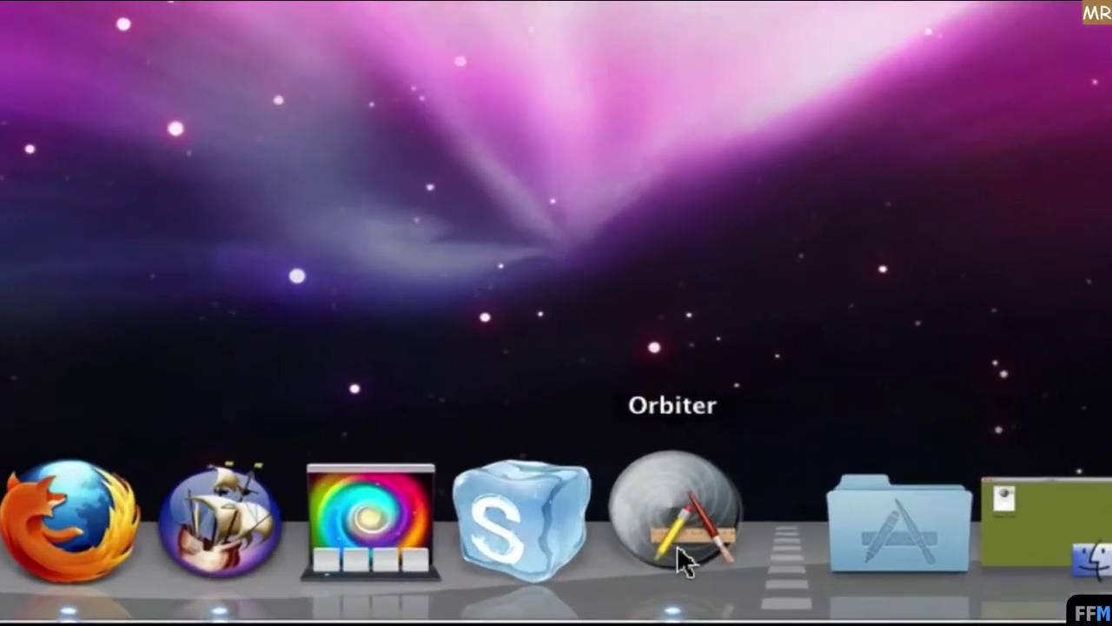
# Open Orbiter and create a new tag named Movie
pyautogui.click(677, 545)
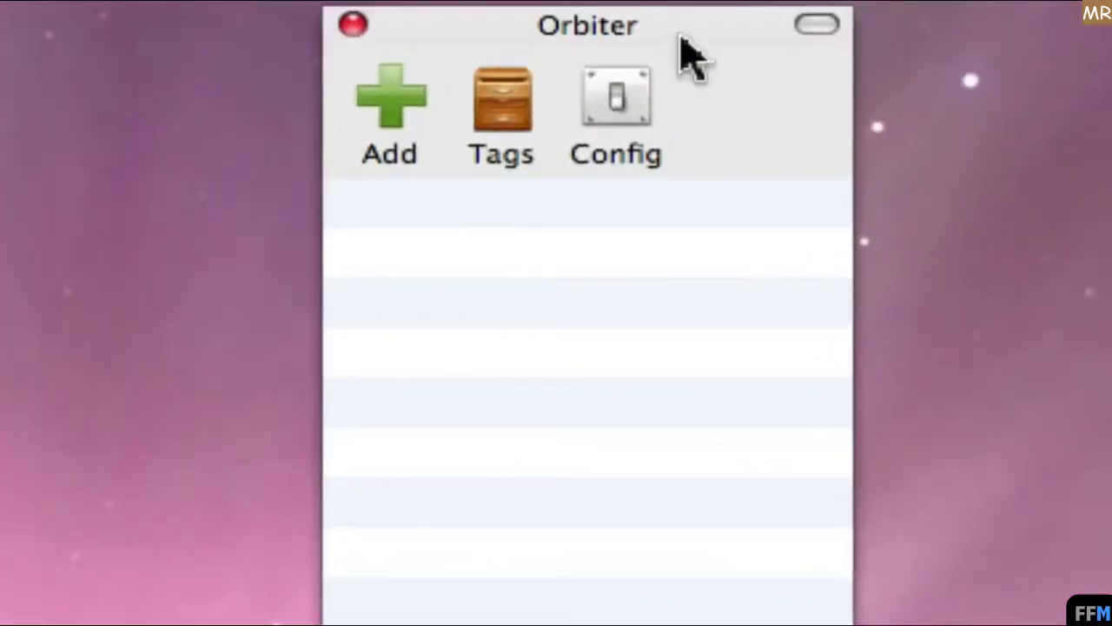
pyautogui.click(504, 121)
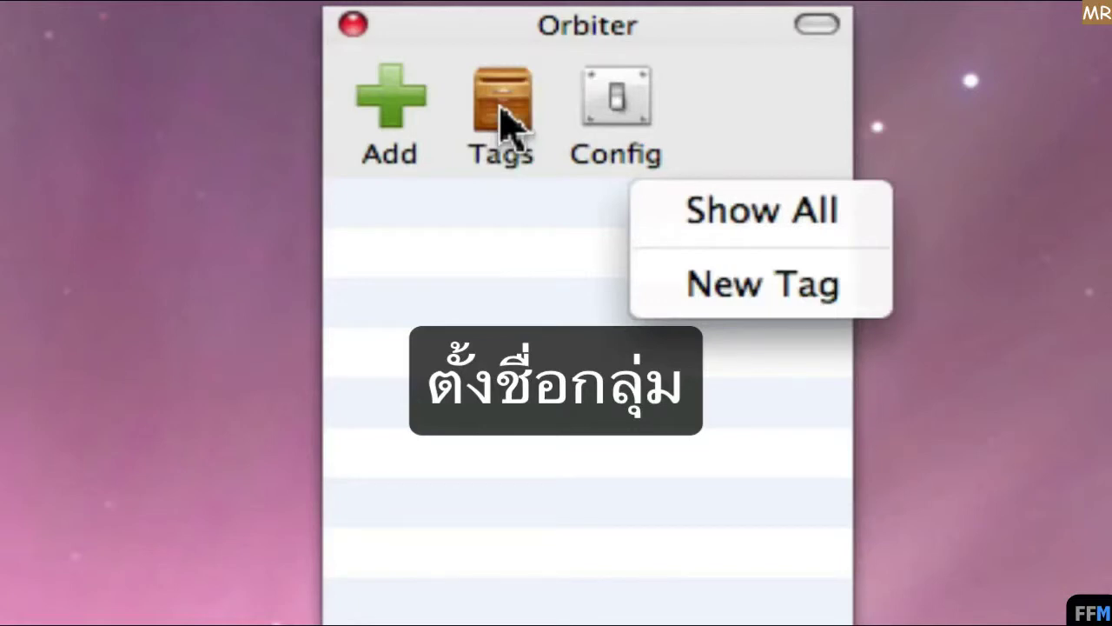
pyautogui.click(673, 294)
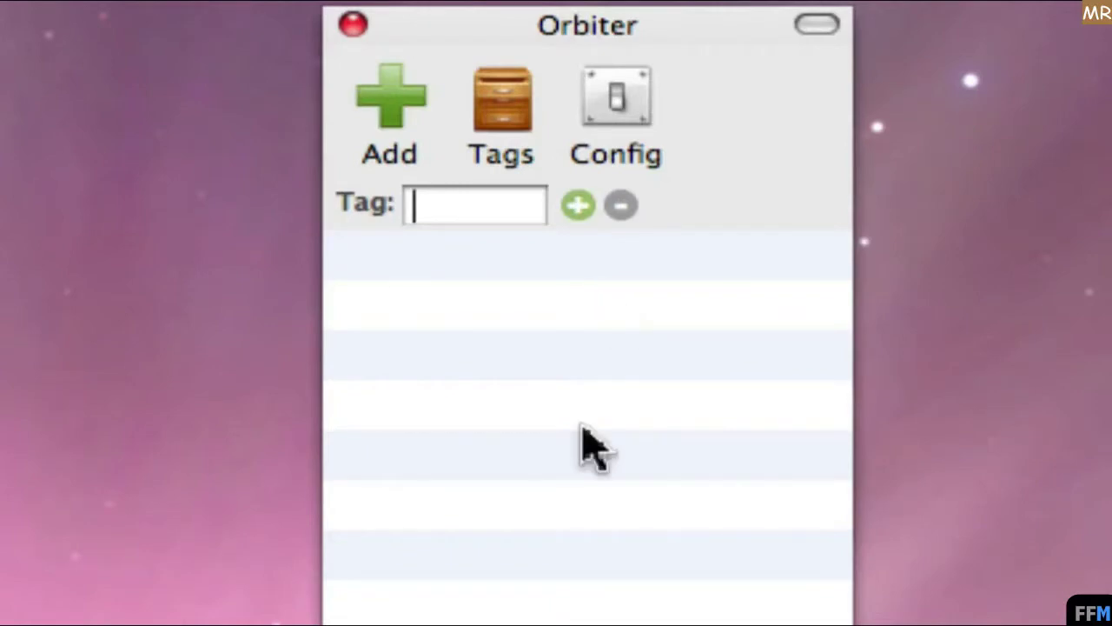
pyautogui.write('Movie')
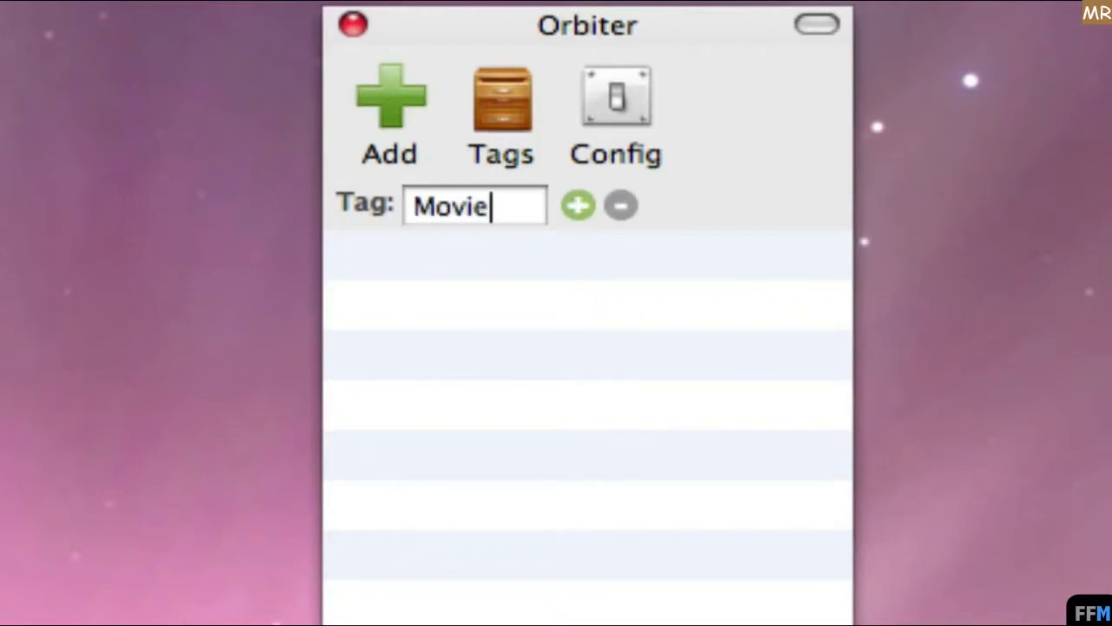
pyautogui.click(579, 206)
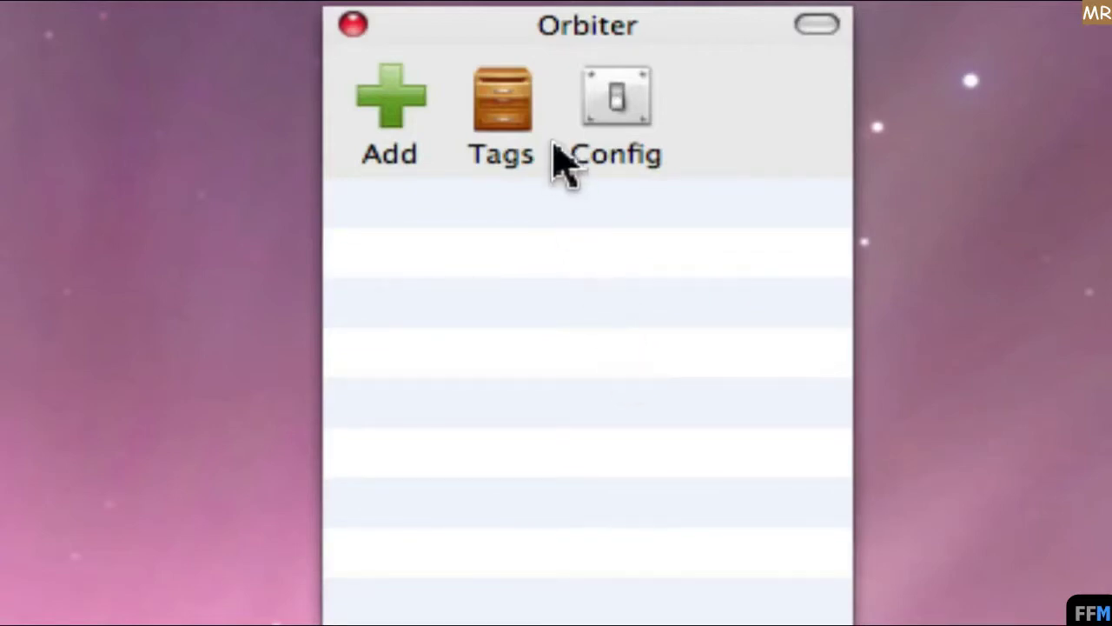
# Switch to the Movie tag, delete it, and check the remaining tag list
pyautogui.click(518, 119)
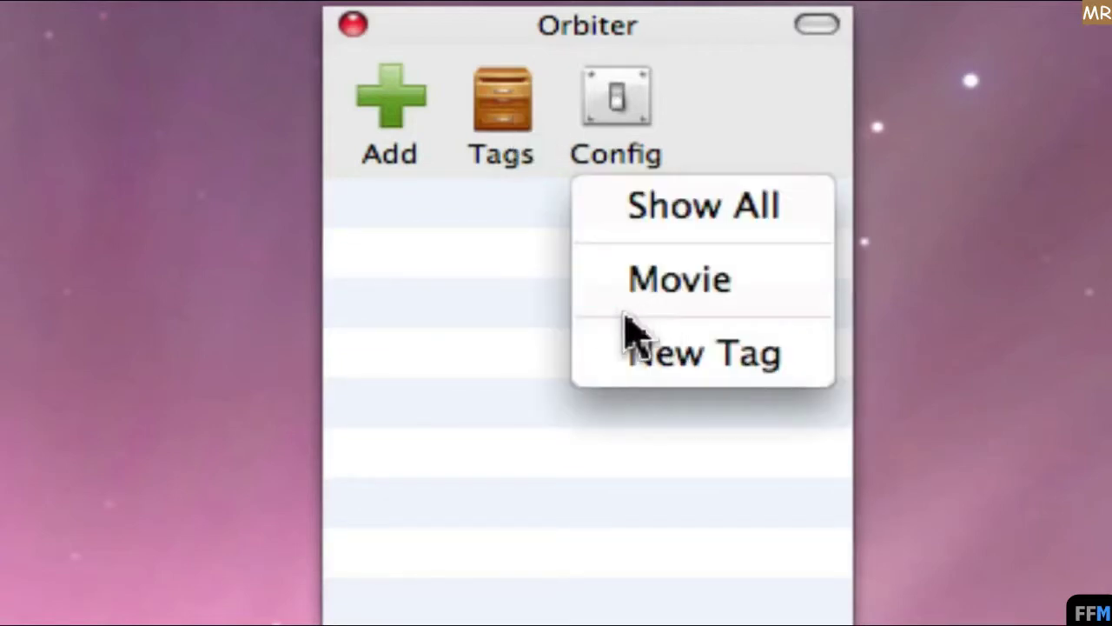
pyautogui.click(597, 284)
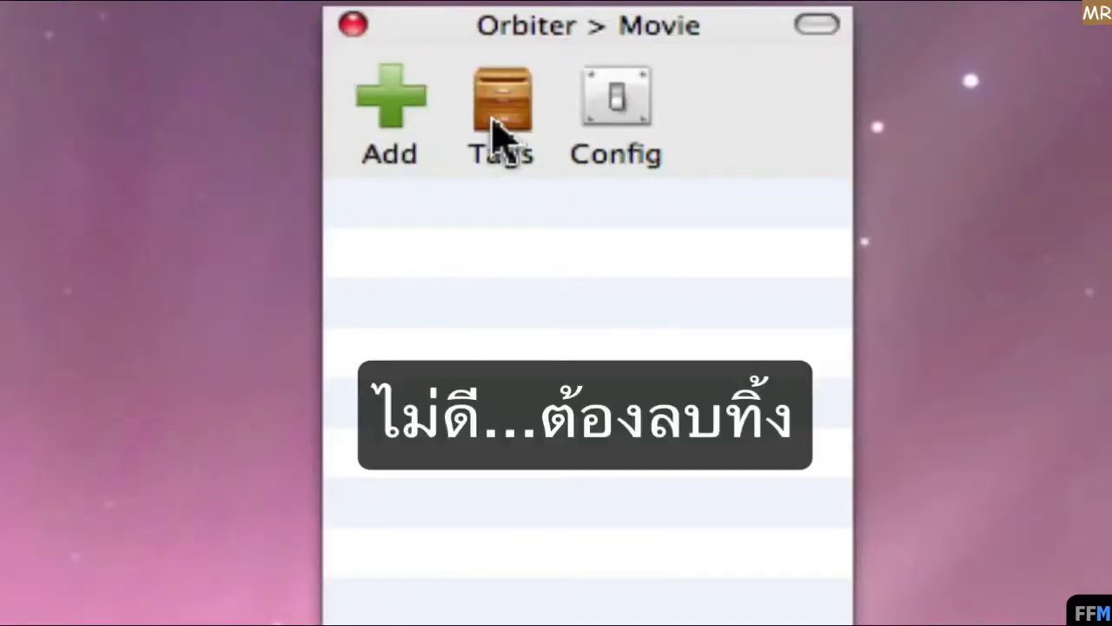
pyautogui.click(497, 132)
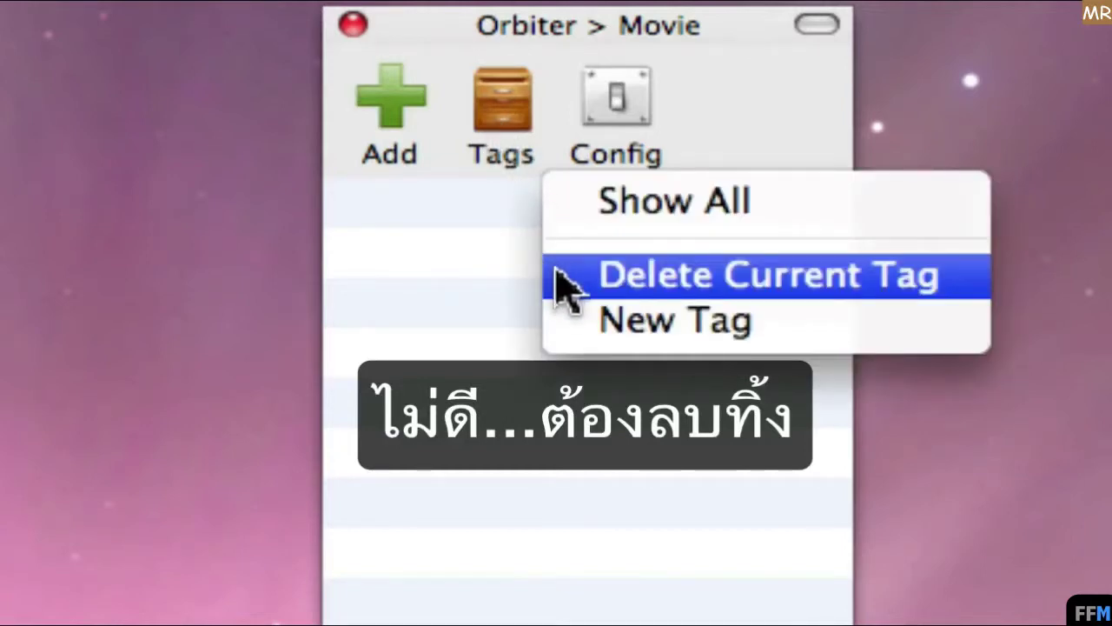
pyautogui.click(565, 285)
pyautogui.click(522, 126)
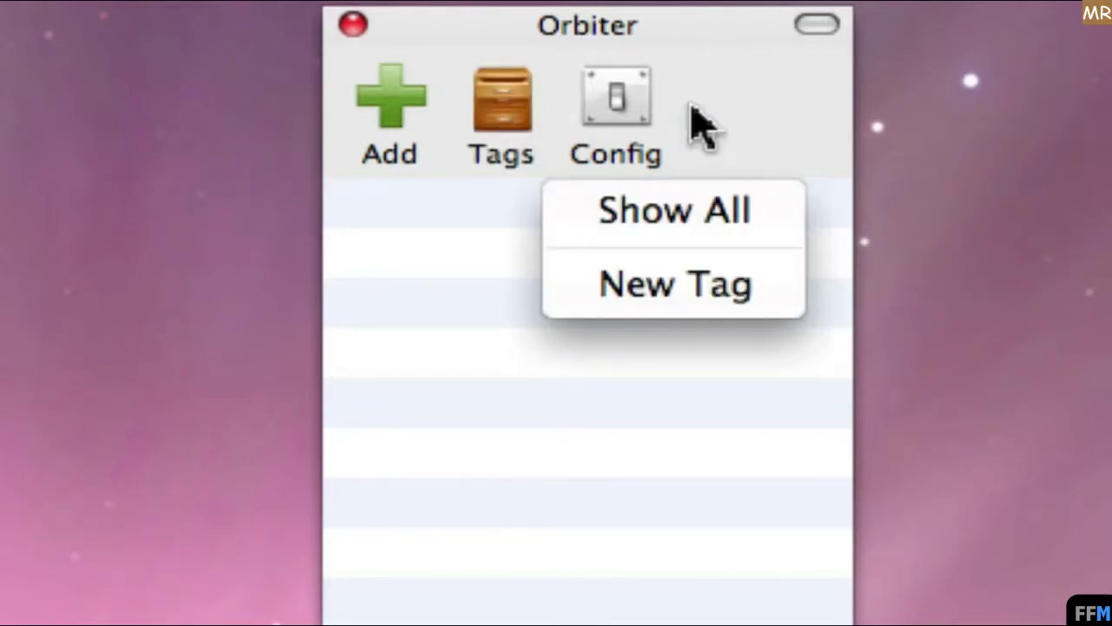
pyautogui.click(733, 52)
# Create a new tag named MovieApps and switch the list to it
pyautogui.click(507, 131)
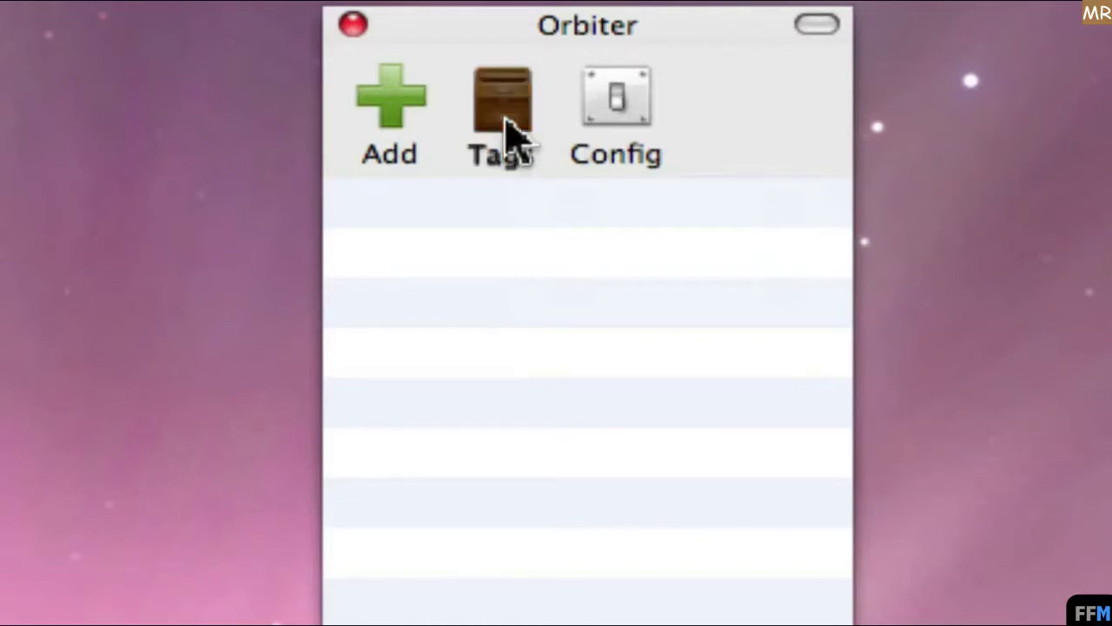
pyautogui.click(569, 293)
pyautogui.write('Movi')
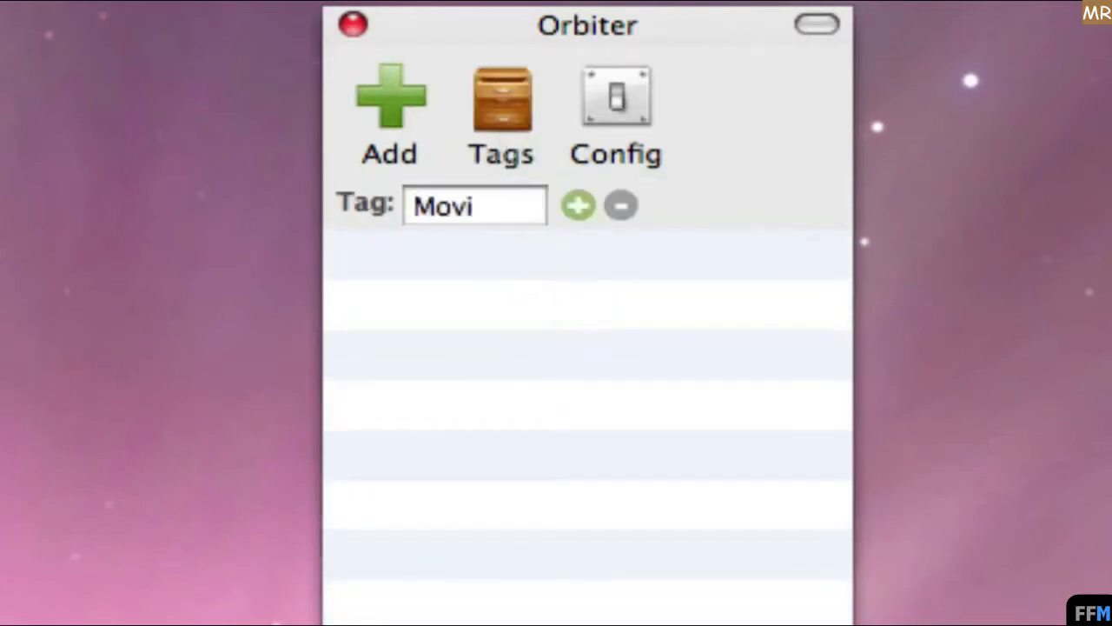
pyautogui.write('eApps')
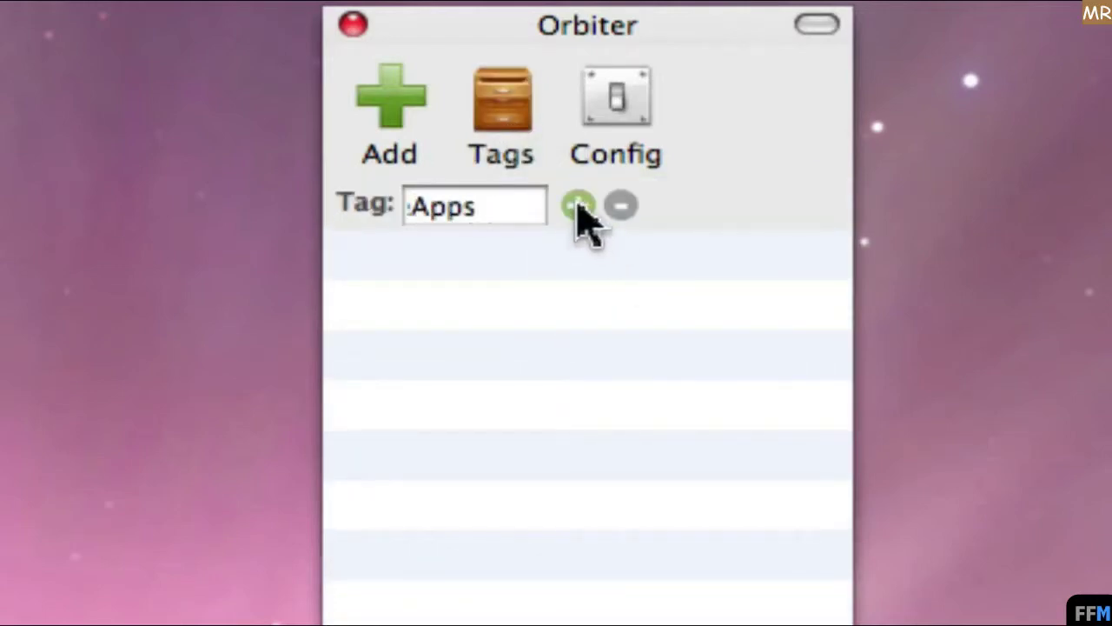
pyautogui.click(579, 206)
pyautogui.click(497, 121)
pyautogui.click(532, 268)
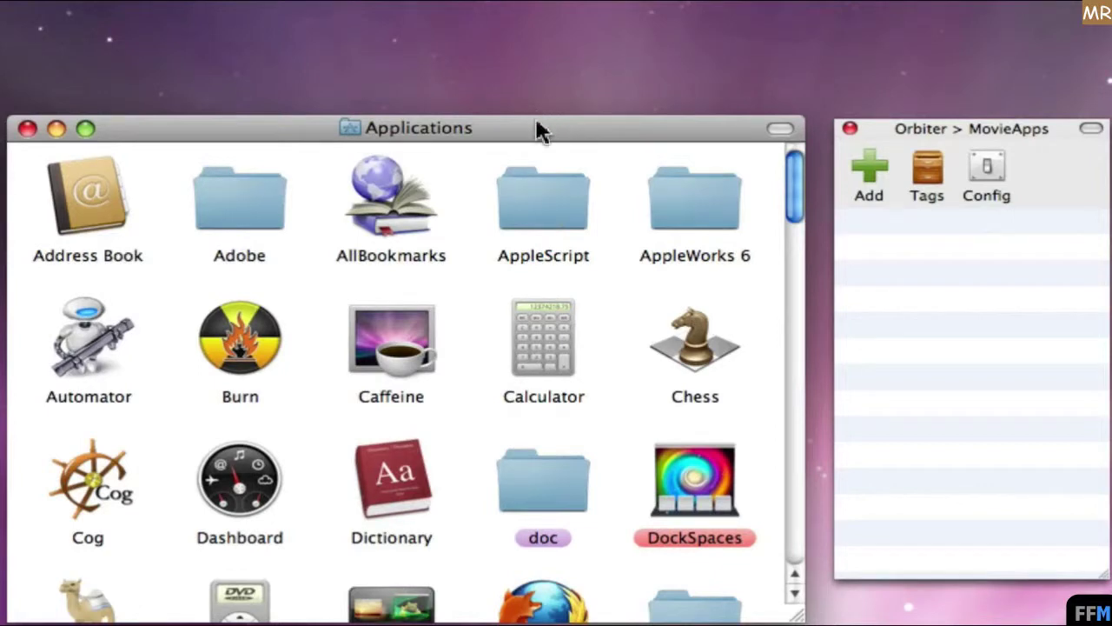
# Add DVD Player and Front Row from the Applications folder to the MovieApps tag
pyautogui.moveTo(795, 191); pyautogui.dragTo(797, 220)
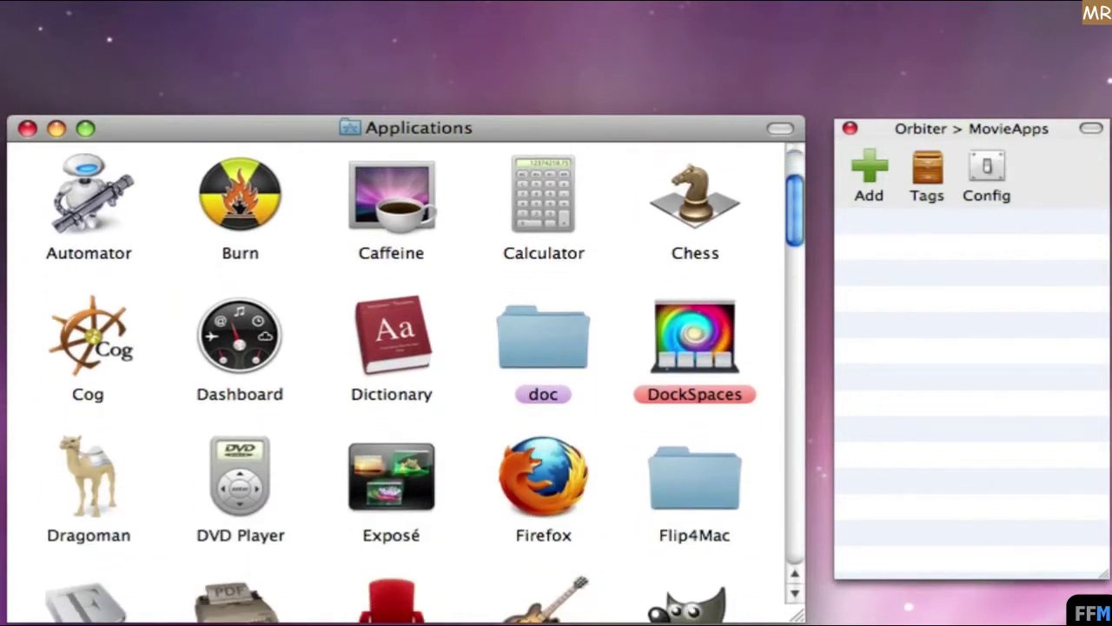
pyautogui.moveTo(247, 480); pyautogui.dragTo(935, 276)
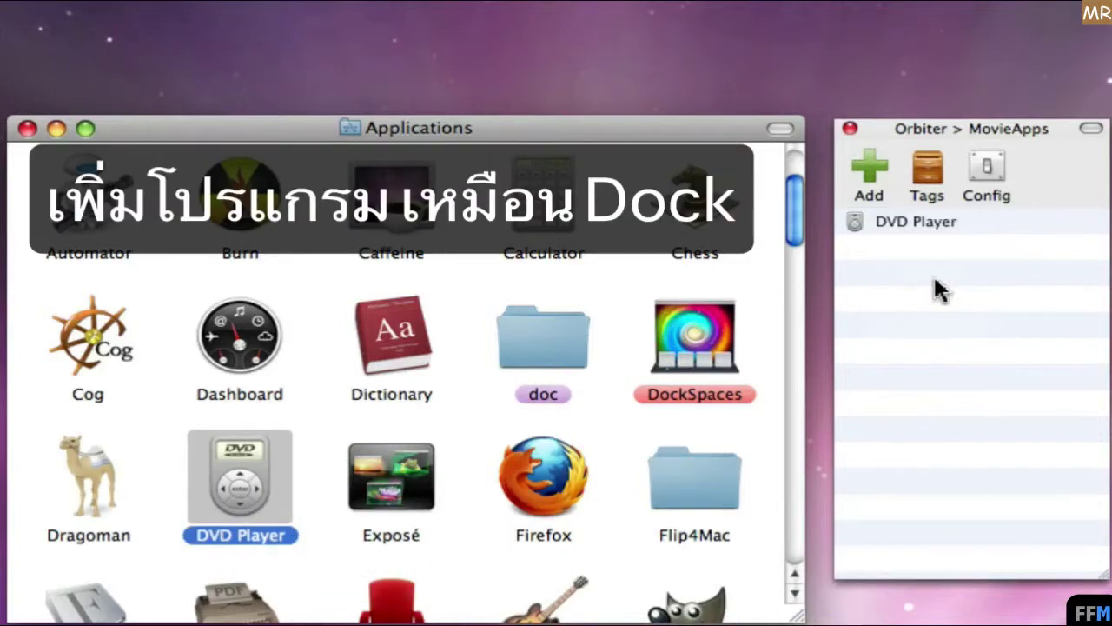
pyautogui.moveTo(798, 235); pyautogui.dragTo(798, 255)
pyautogui.moveTo(396, 469); pyautogui.dragTo(919, 298)
# Add iMovie and QuickTime Player from the Applications folder to the MovieApps tag
pyautogui.moveTo(789, 236); pyautogui.dragTo(804, 304)
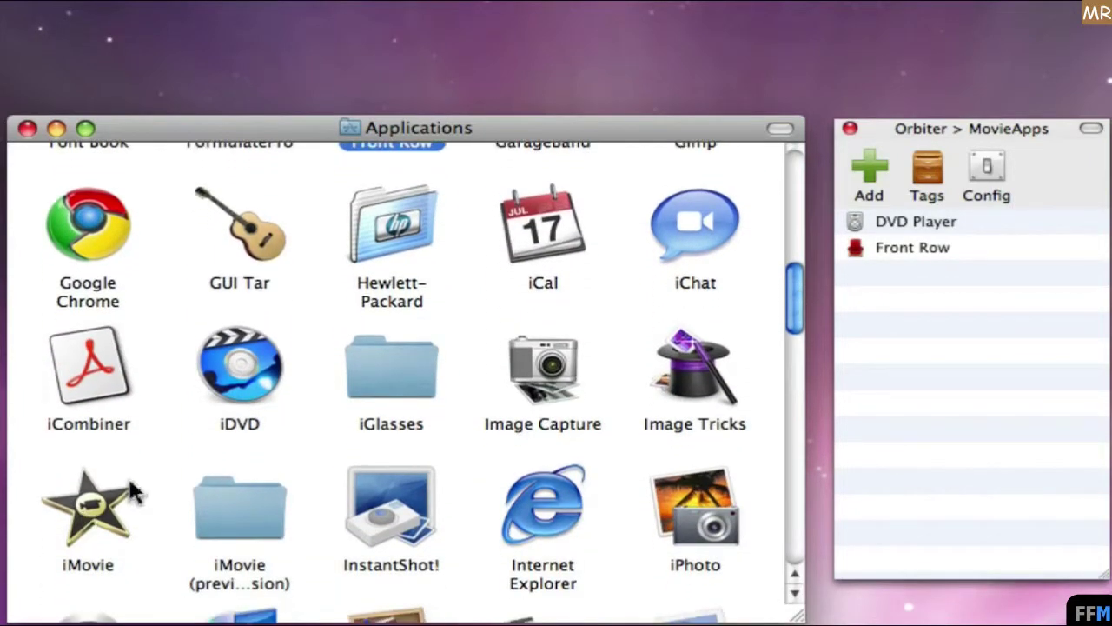
pyautogui.moveTo(130, 491); pyautogui.dragTo(889, 440)
pyautogui.moveTo(797, 313); pyautogui.dragTo(797, 349)
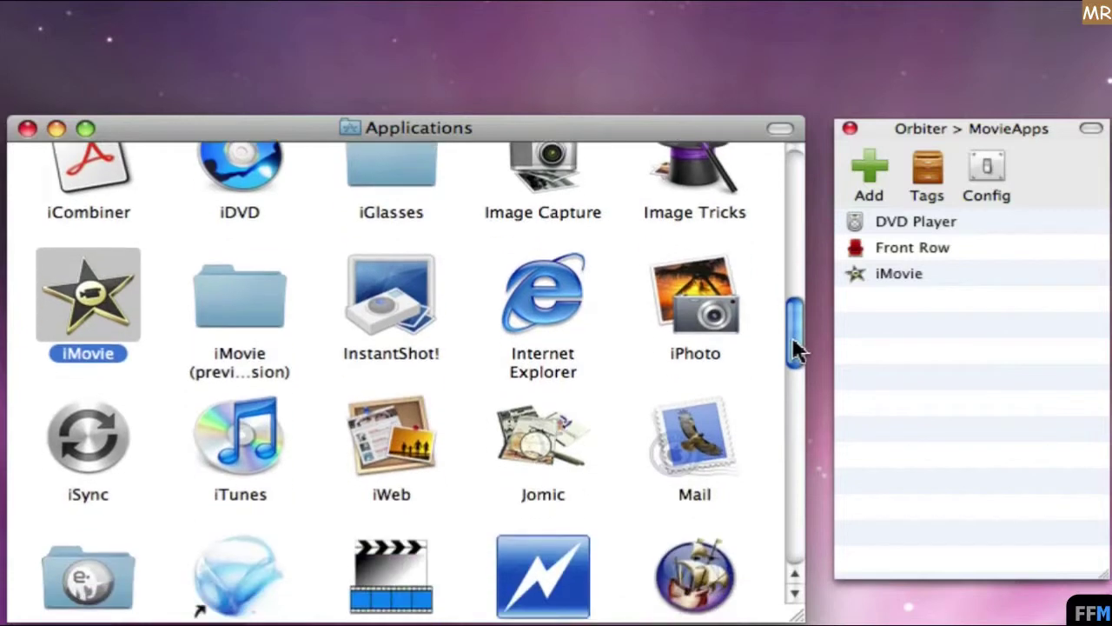
pyautogui.click(747, 514)
pyautogui.press('q')
pyautogui.moveTo(391, 530); pyautogui.dragTo(908, 401)
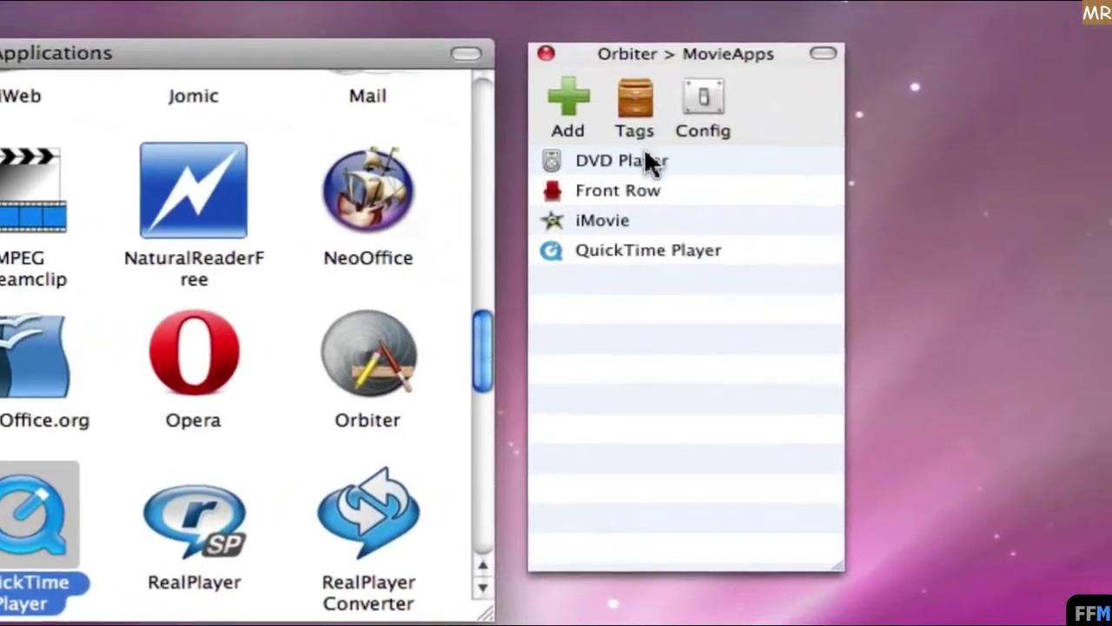
# Remove DVD Player from the MovieApps tag
pyautogui.click(800, 193)
pyautogui.rightClick(654, 146)
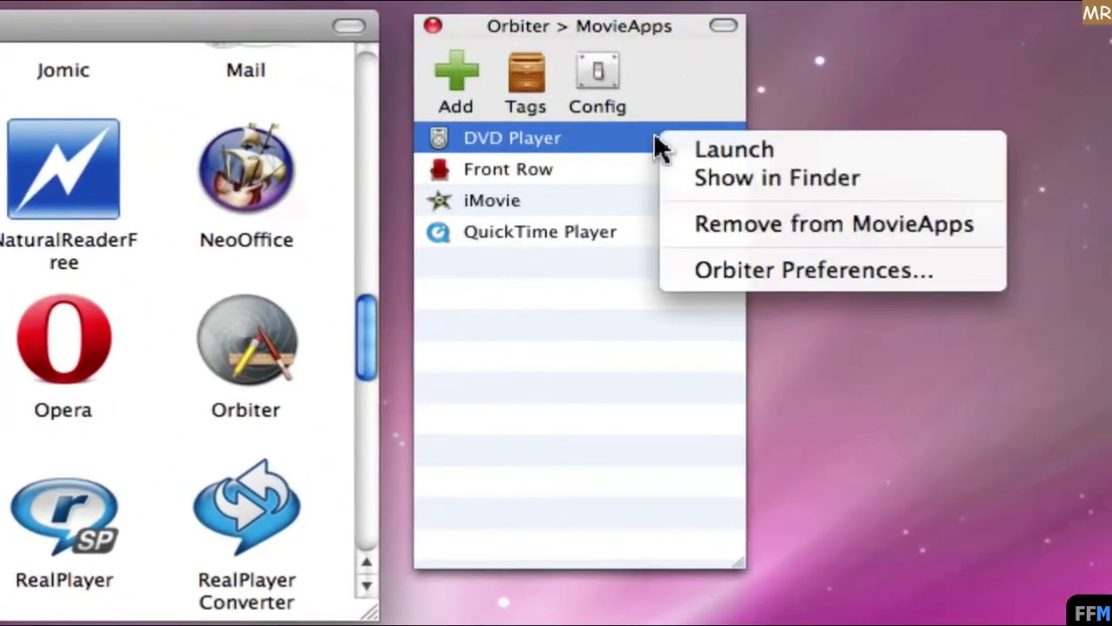
pyautogui.click(677, 227)
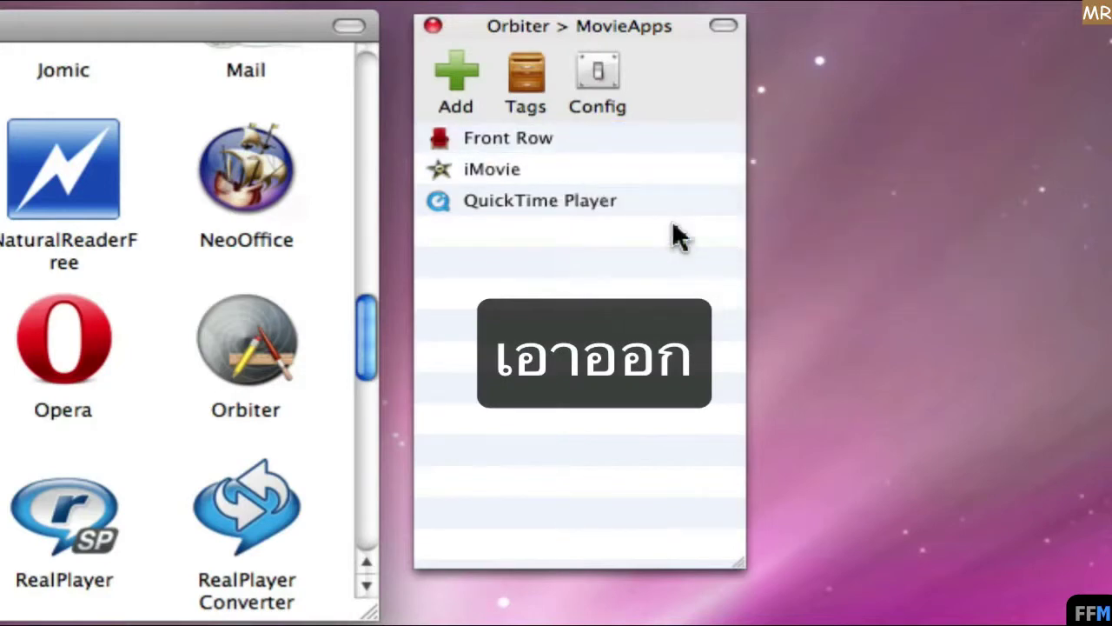
# Remove Front Row from MovieApps by pulling it out of the Orbiter window
pyautogui.click(552, 149)
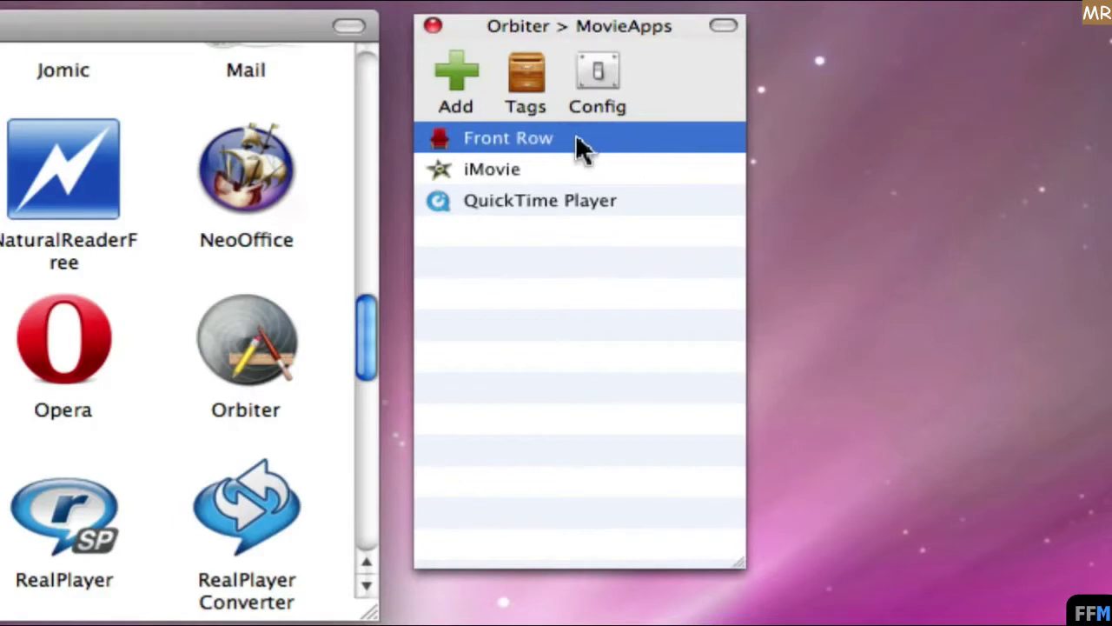
pyautogui.moveTo(584, 148); pyautogui.dragTo(661, 146)
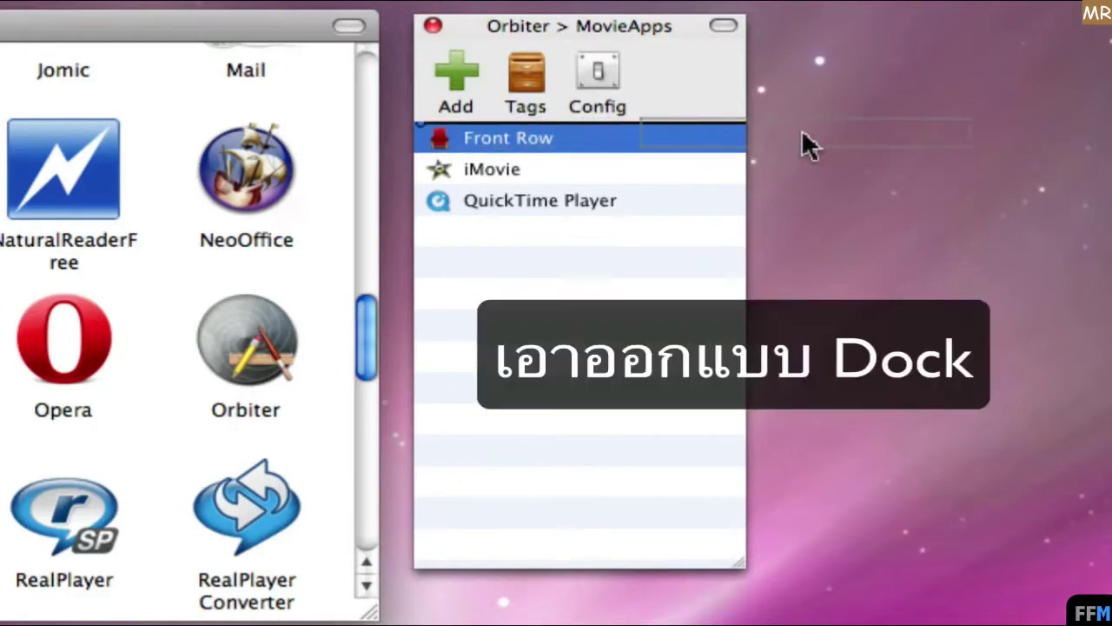
pyautogui.moveTo(840, 132); pyautogui.dragTo(851, 137)
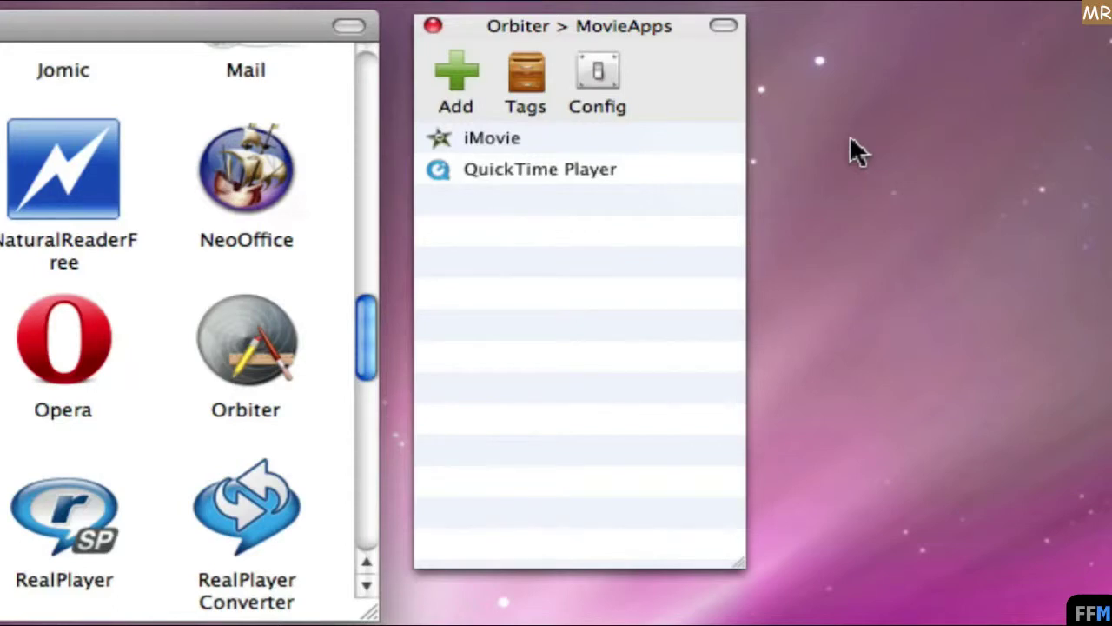
pyautogui.click(731, 97)
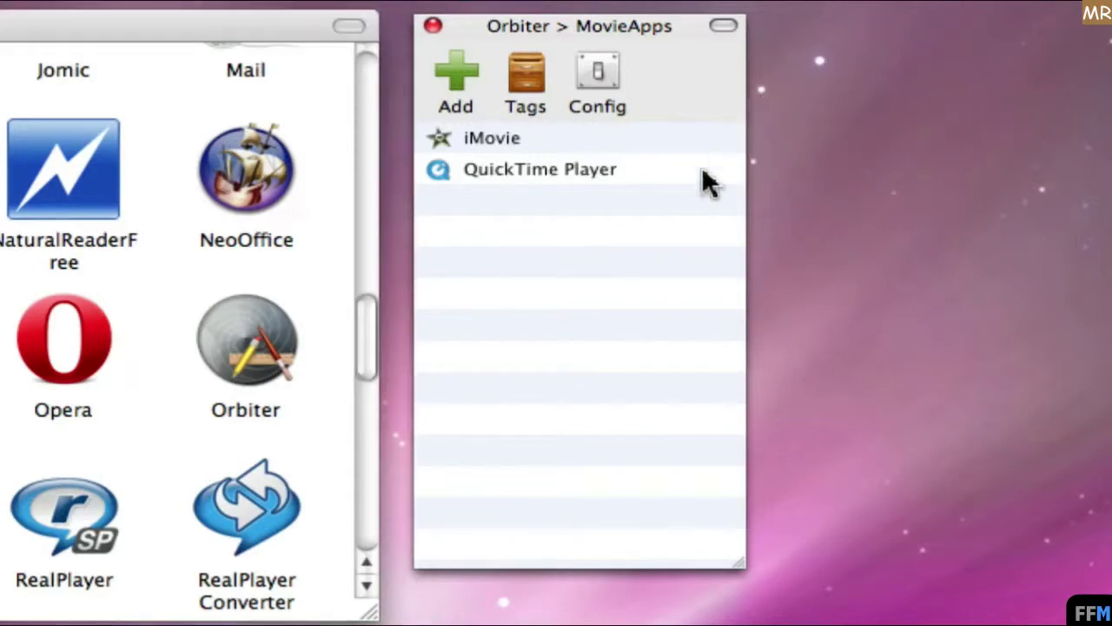
# Launch QuickTime Player from the MovieApps list
pyautogui.click(667, 170)
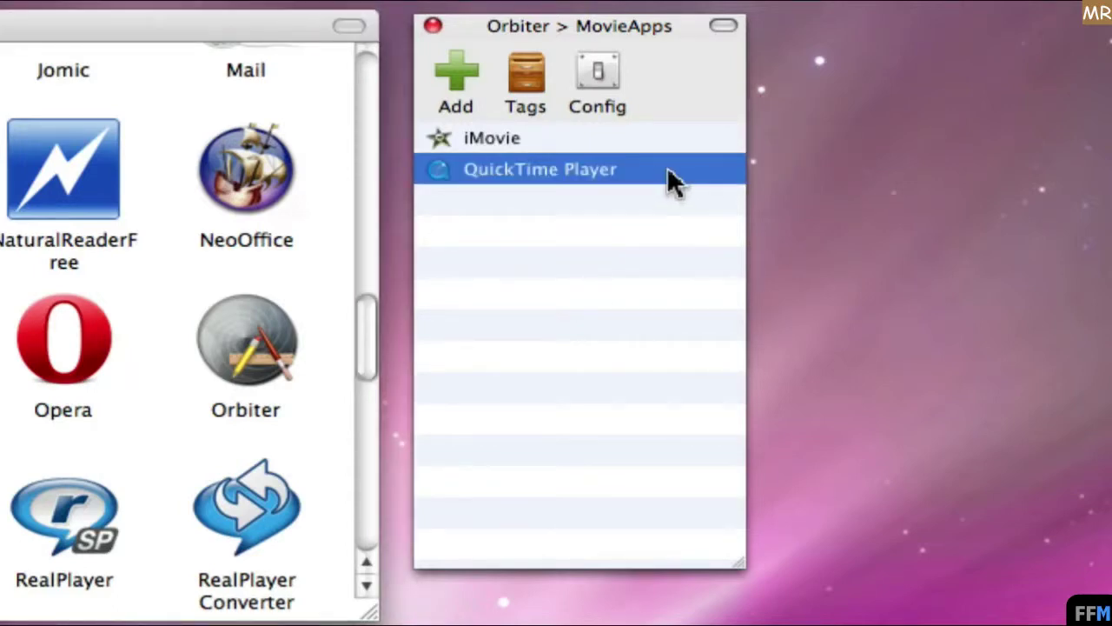
pyautogui.rightClick(646, 170)
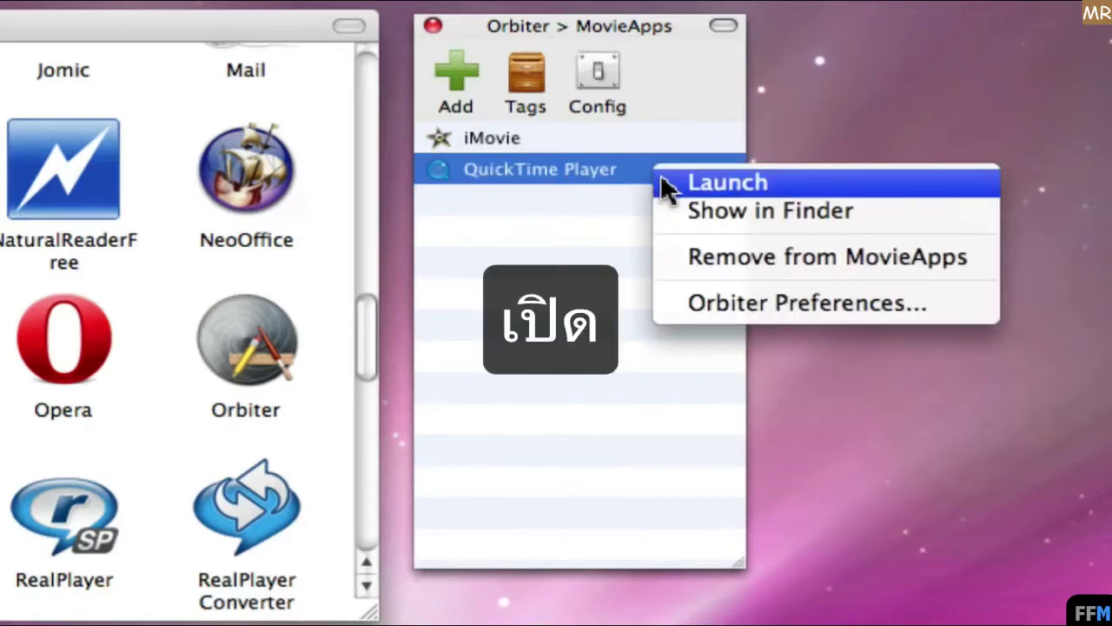
pyautogui.click(677, 75)
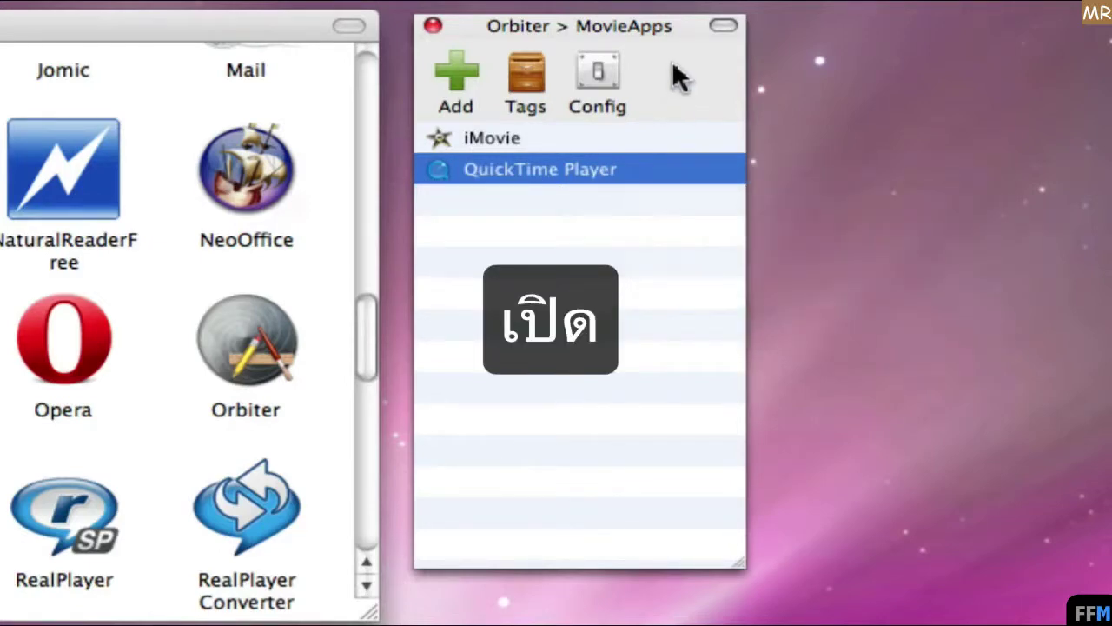
pyautogui.doubleClick(641, 171)
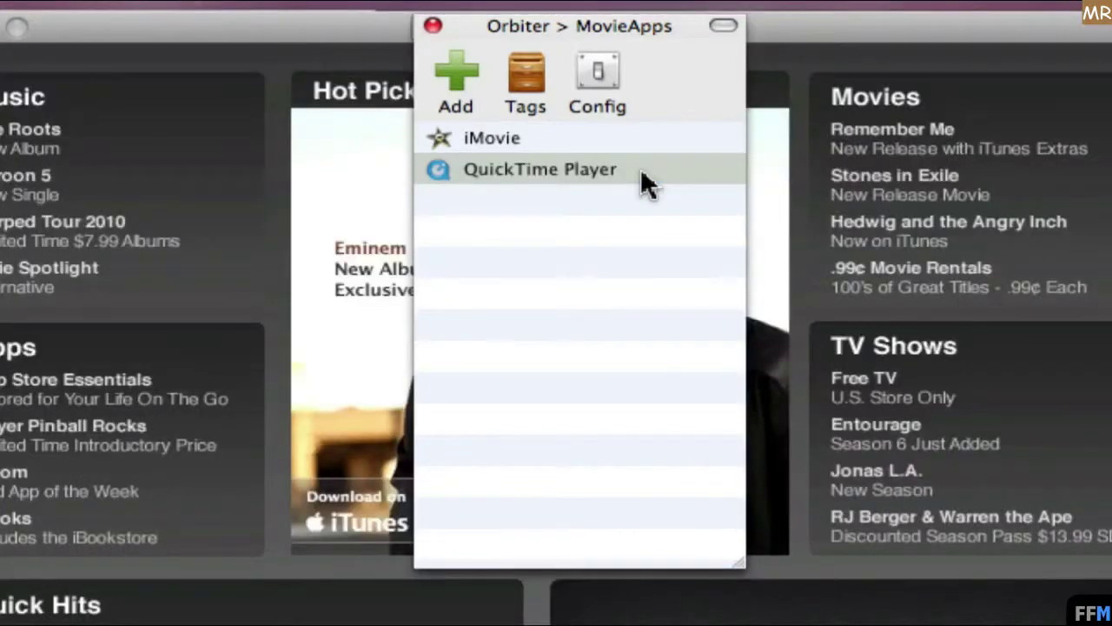
# Enable the Vanish Orbiter When Not In Use option in the Orbiter preferences and apply the change
pyautogui.click(606, 66)
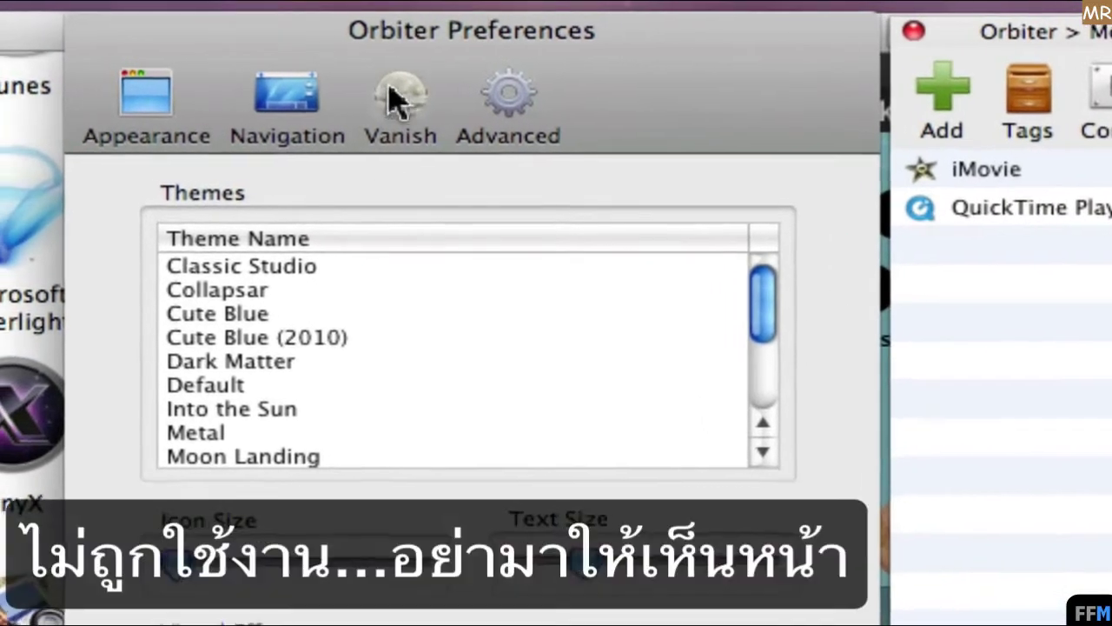
pyautogui.click(391, 97)
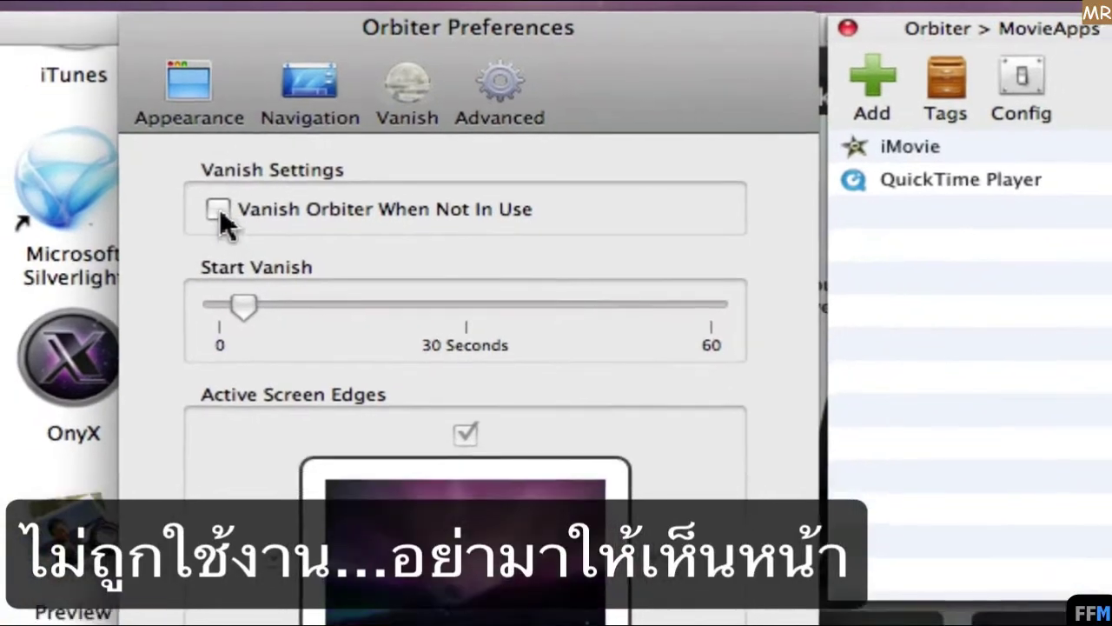
pyautogui.click(211, 218)
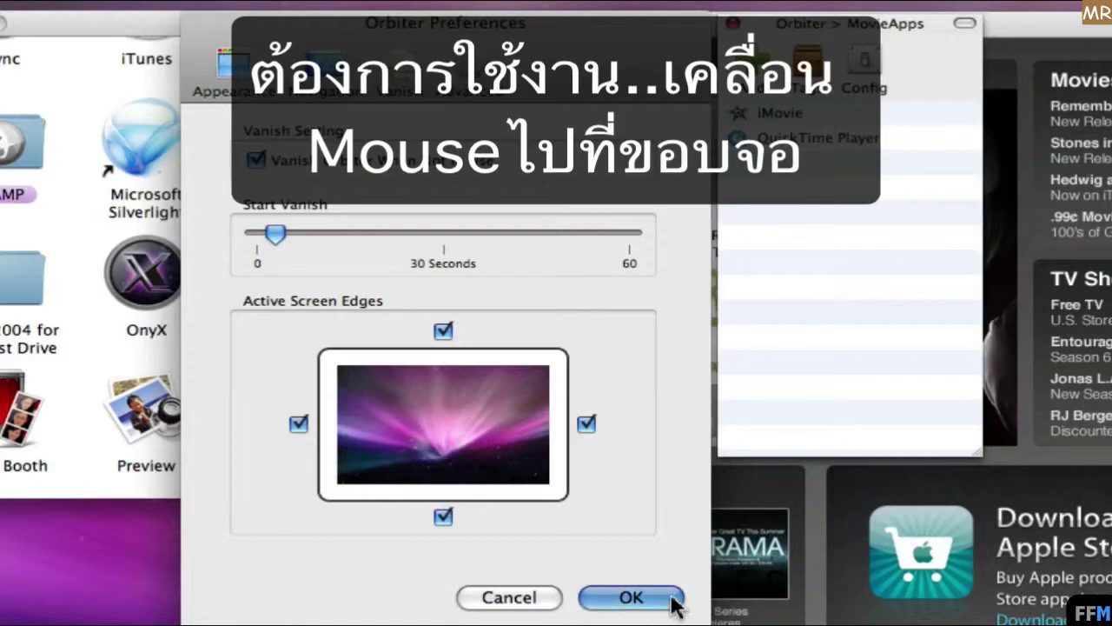
pyautogui.click(631, 597)
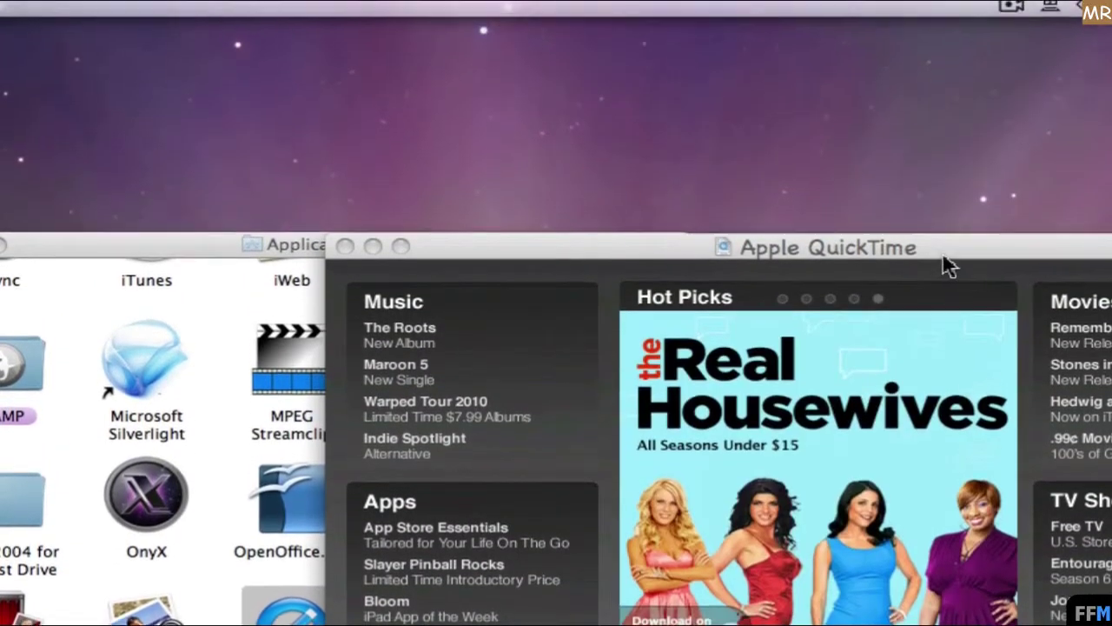
# Switch focus to the QuickTime window so Orbiter vanishes, and recall Orbiter from the active screen edge
pyautogui.click(941, 179)
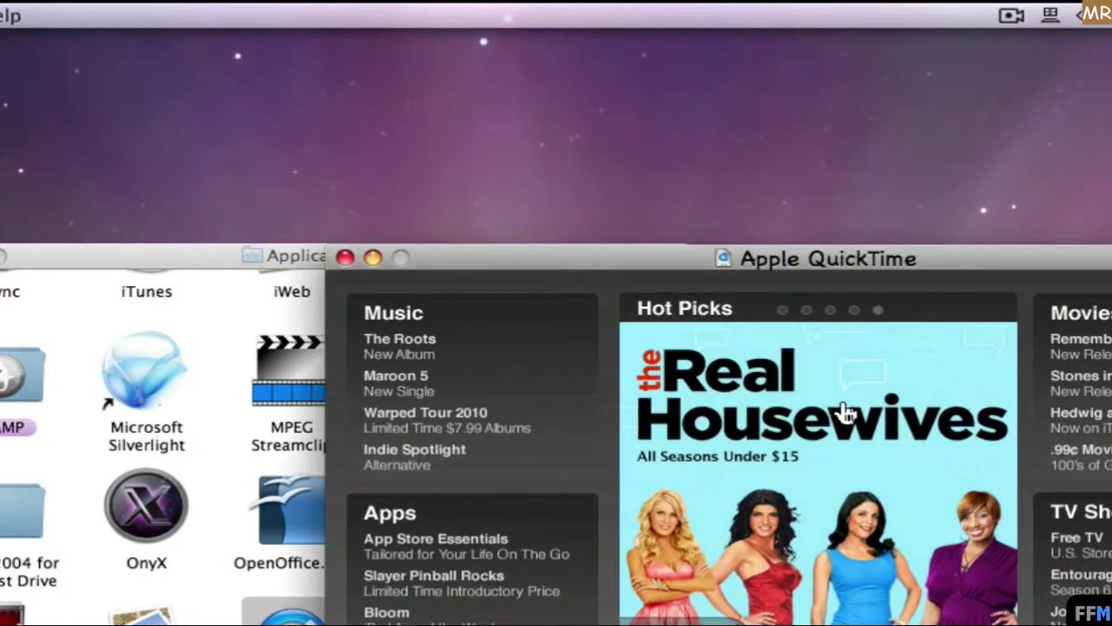
pyautogui.moveTo(808, 13)
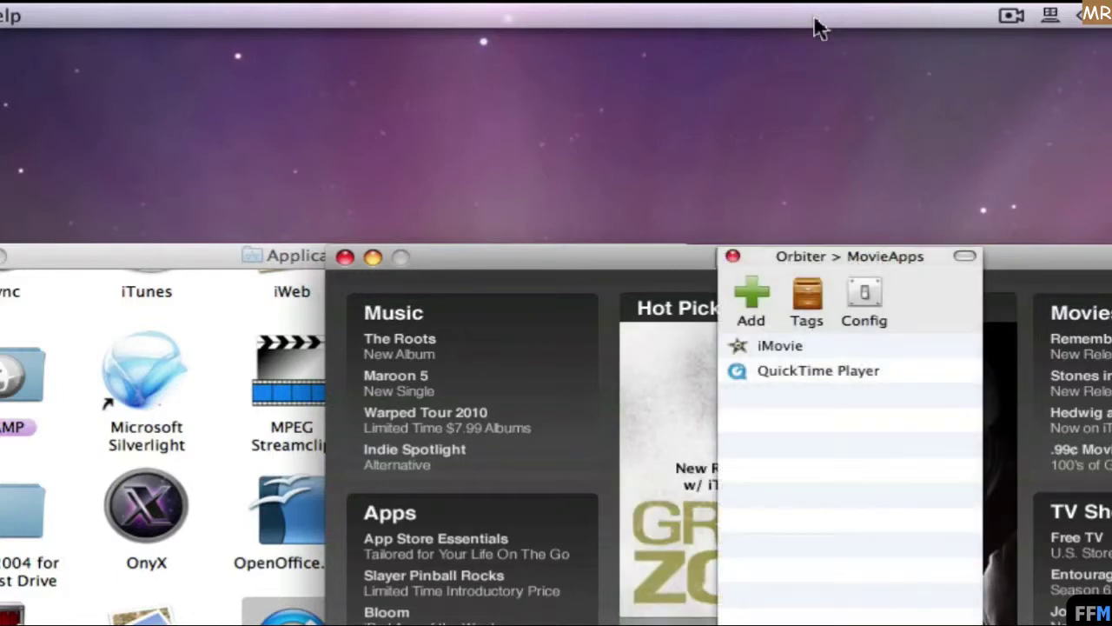
# Disable the Vanish Orbiter When Not In Use option and close the preferences and the QuickTime Player window
pyautogui.click(867, 293)
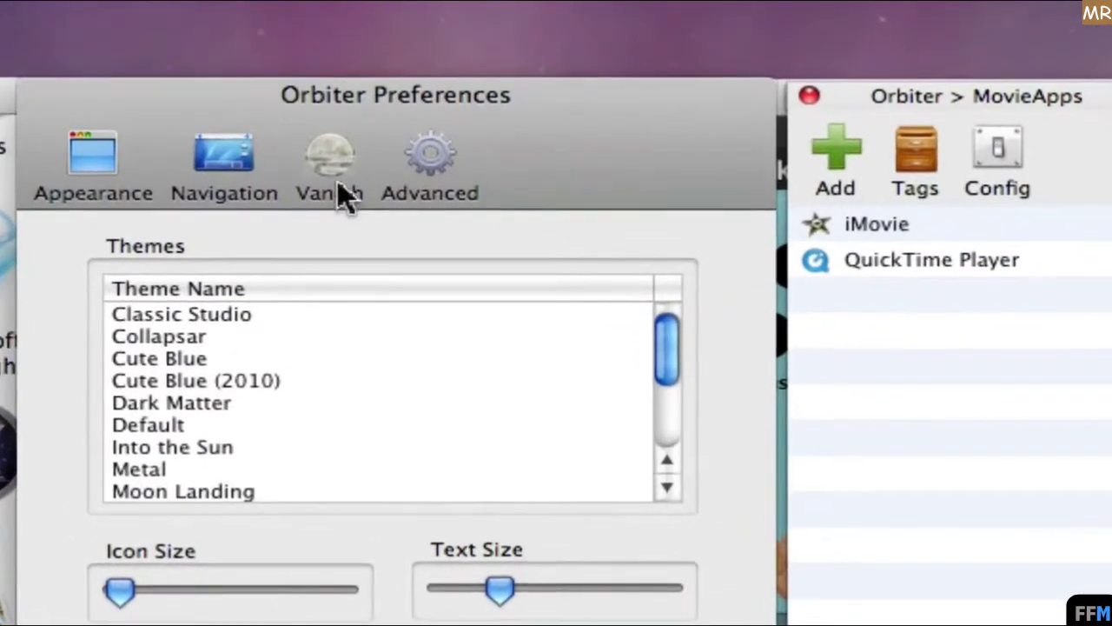
pyautogui.click(367, 182)
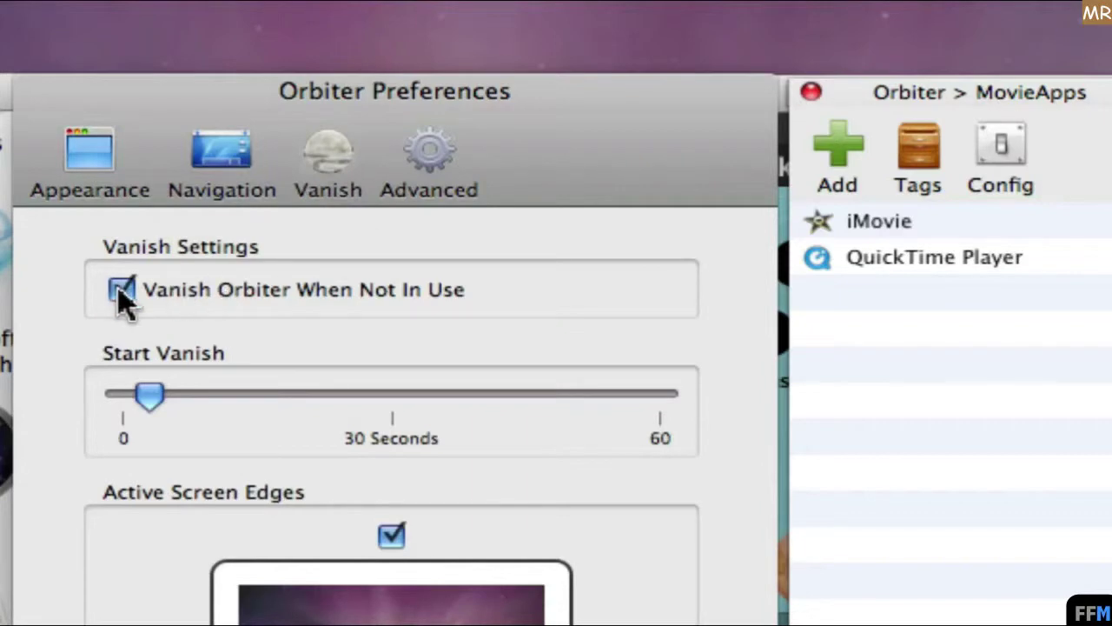
pyautogui.click(122, 290)
pyautogui.press('super+w')
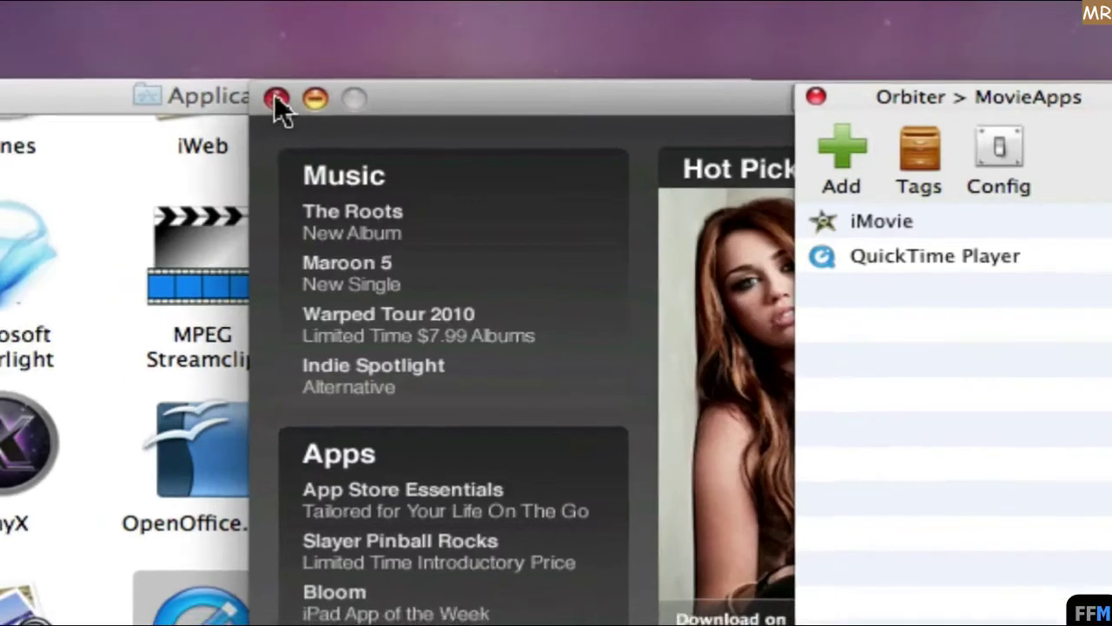
pyautogui.click(253, 94)
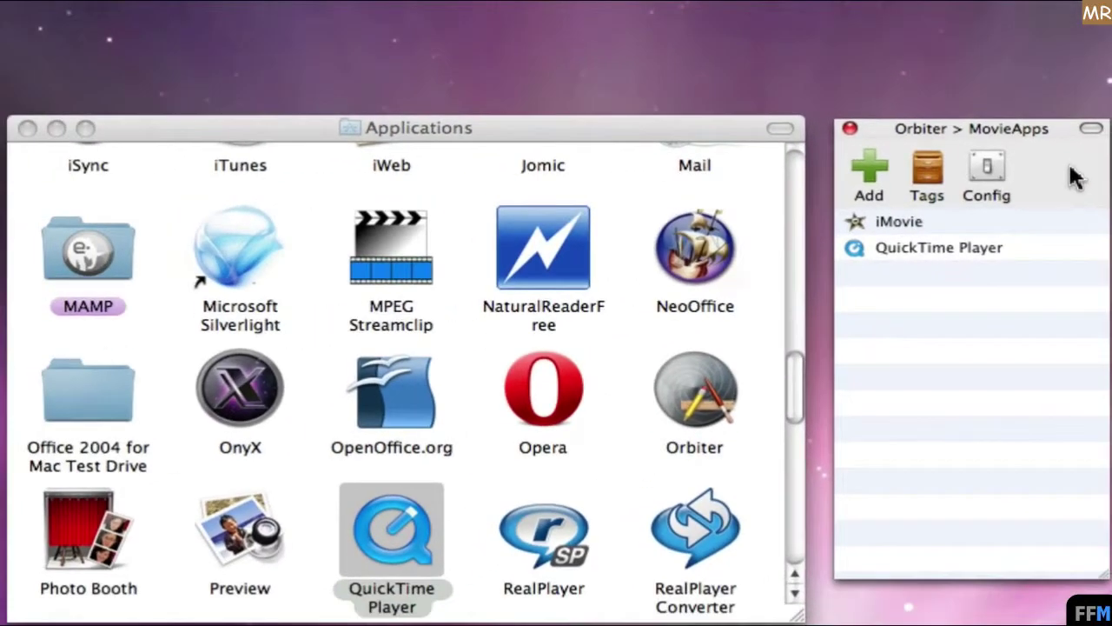
# Create a new Orbiter tag named Utilities
pyautogui.click(928, 174)
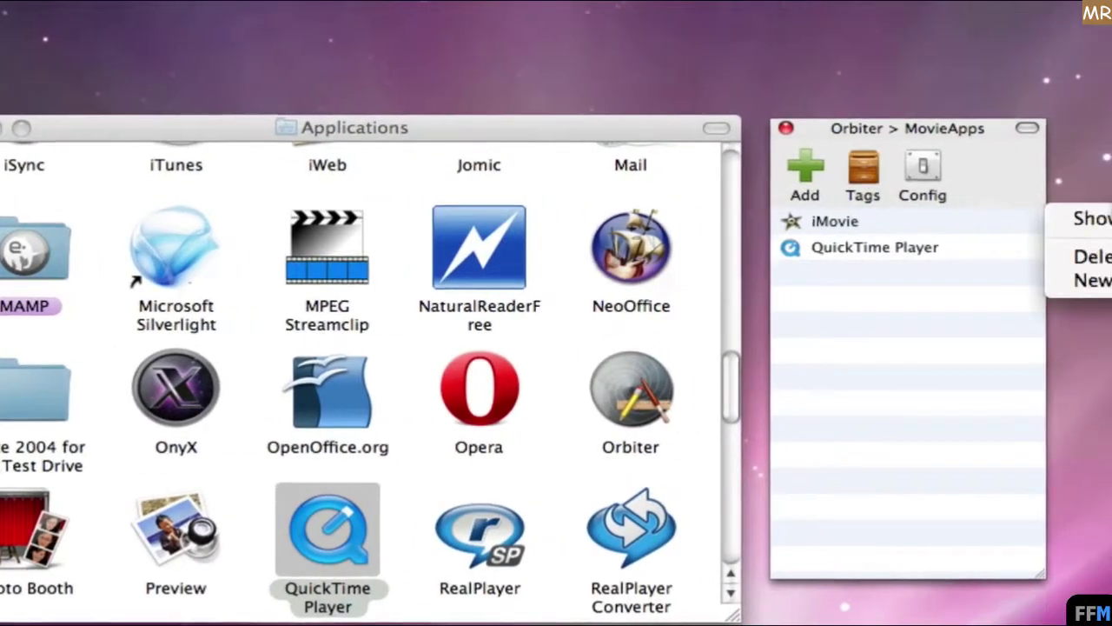
pyautogui.click(956, 280)
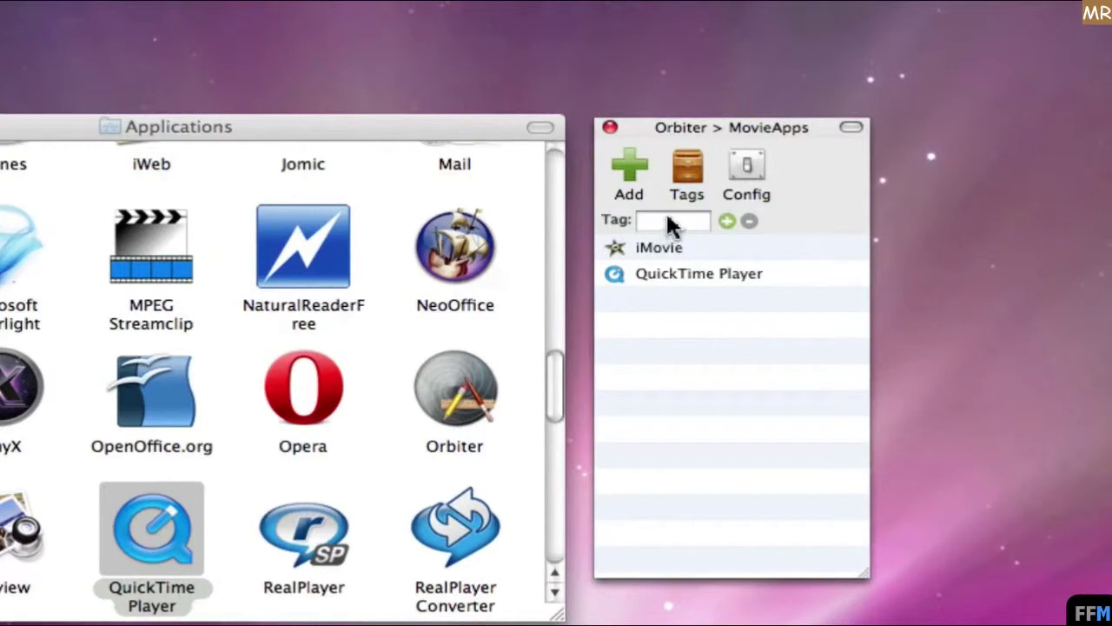
pyautogui.write('Utilities')
pyautogui.press('Return')
# Switch to the Utilities tag and add the Utilities folder from the Applications folder to it
pyautogui.click(688, 178)
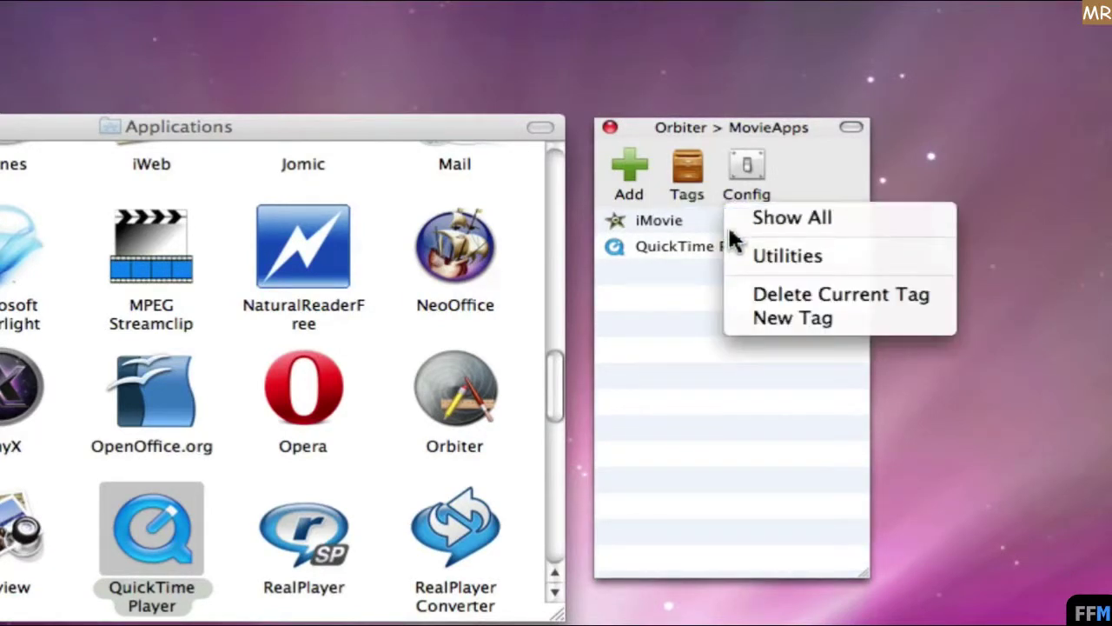
pyautogui.click(738, 258)
pyautogui.click(403, 126)
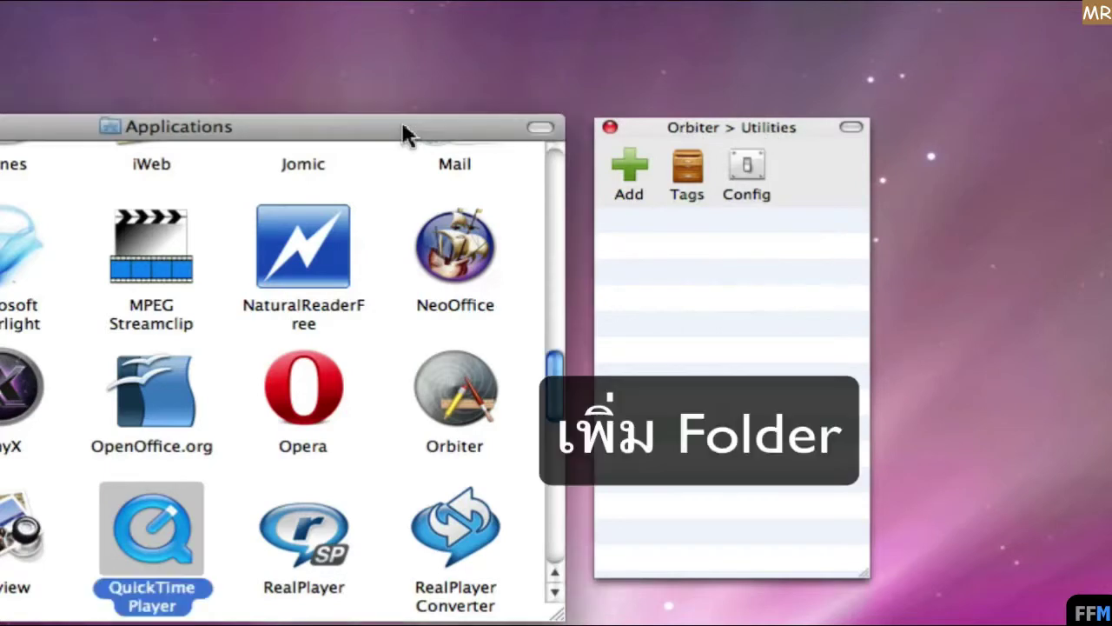
pyautogui.click(506, 183)
pyautogui.scroll(-10, 509, 189)
pyautogui.moveTo(323, 550); pyautogui.dragTo(702, 290)
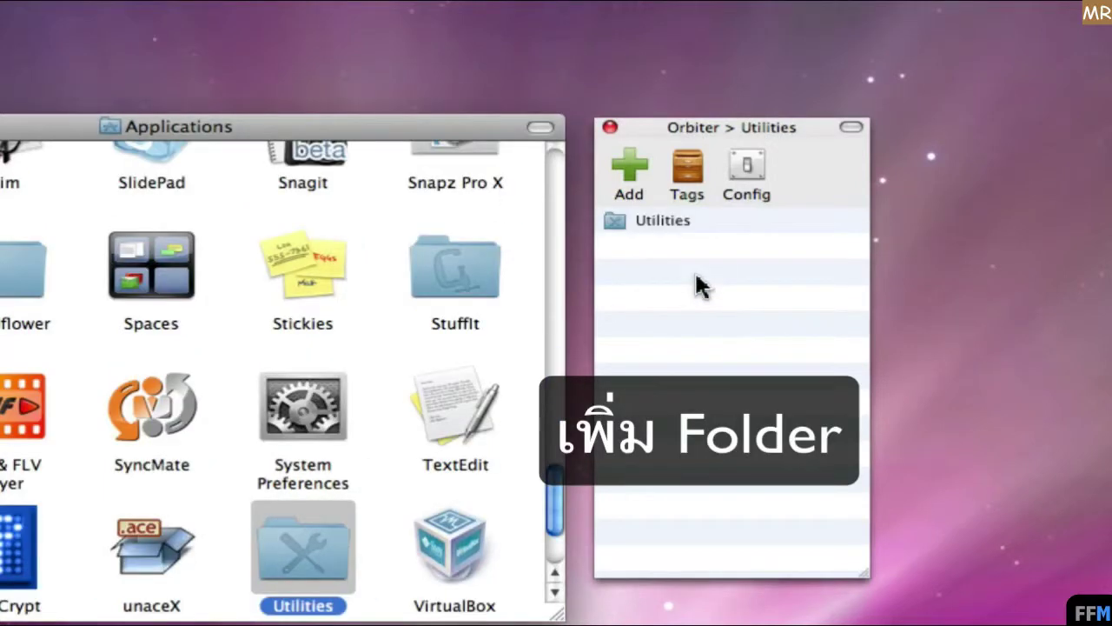
# Create a new Orbiter tag named AppGuide
pyautogui.click(687, 174)
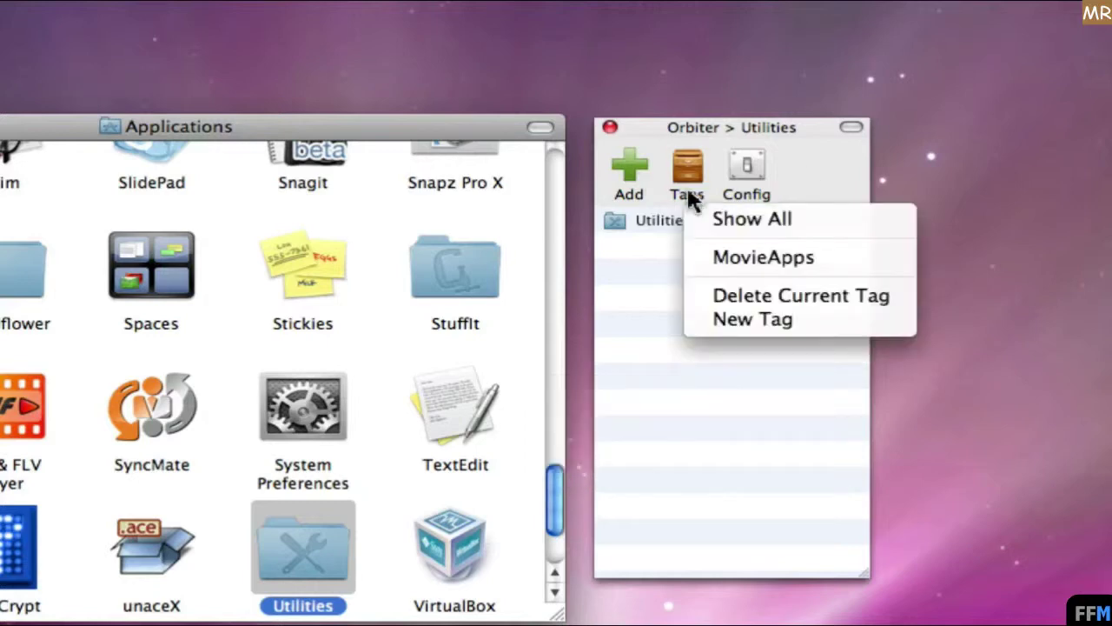
pyautogui.click(699, 320)
pyautogui.write('AppGuide')
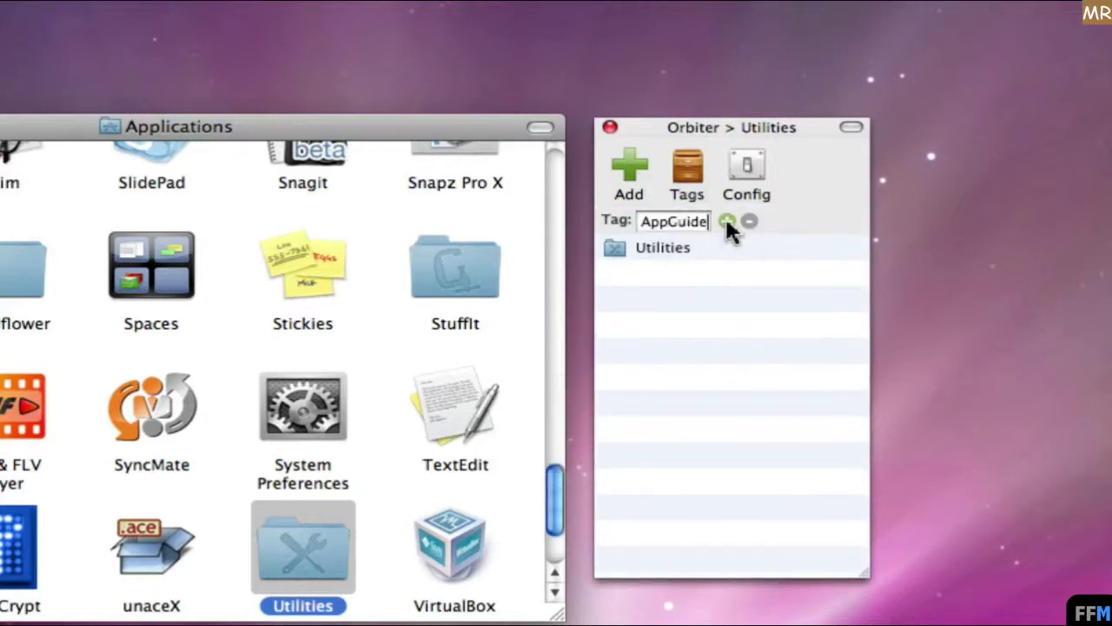
pyautogui.click(727, 223)
# Switch to the AppGuide tag and add the Orbiter 1.1.pdf file from the Orbiter folder to it
pyautogui.click(682, 173)
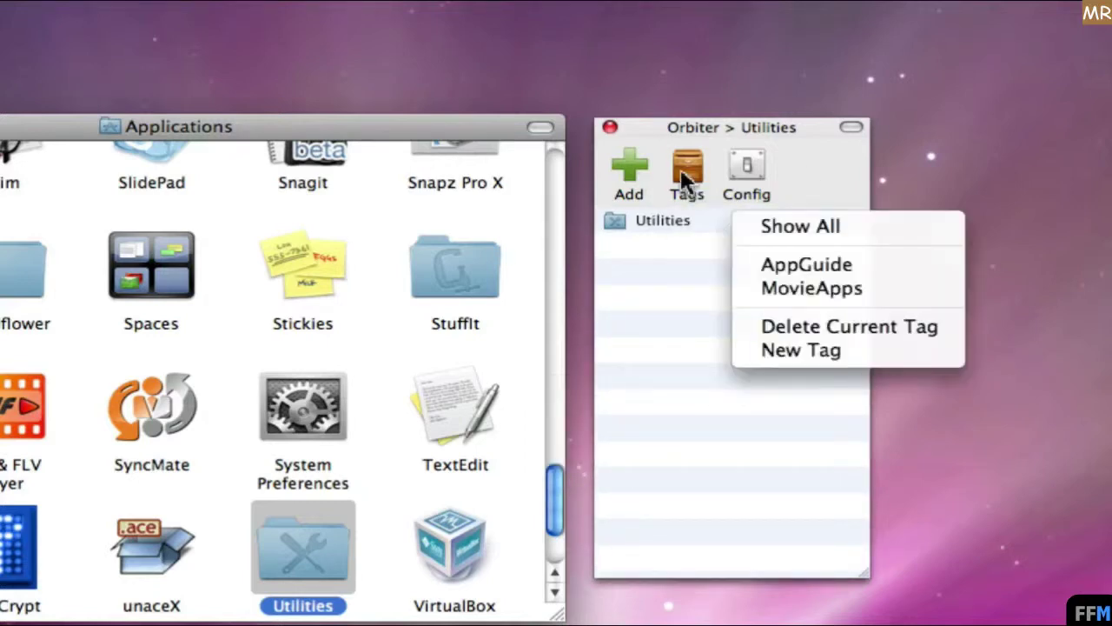
pyautogui.click(746, 266)
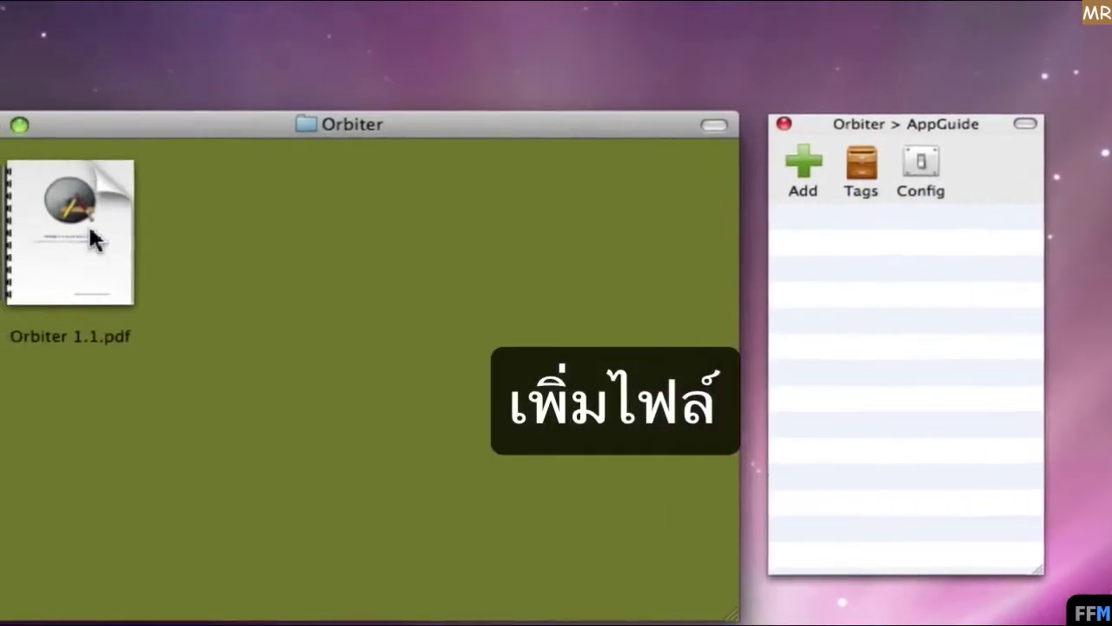
pyautogui.moveTo(96, 241); pyautogui.dragTo(870, 300)
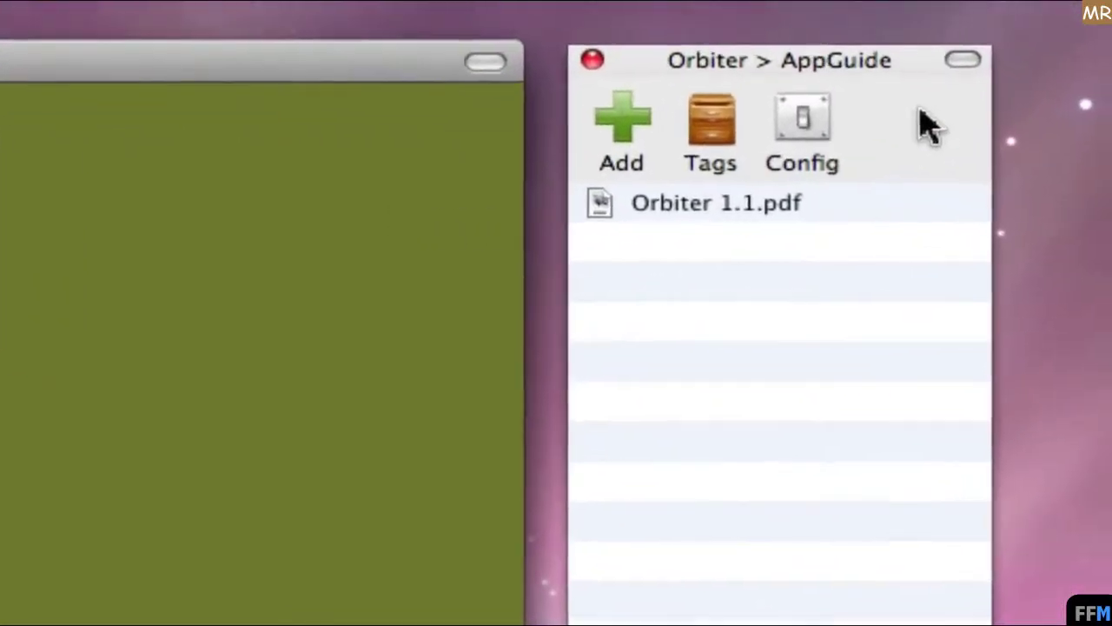
# Show all items across the tags and move Orbiter 1.1.pdf to the top of the list
pyautogui.click(670, 128)
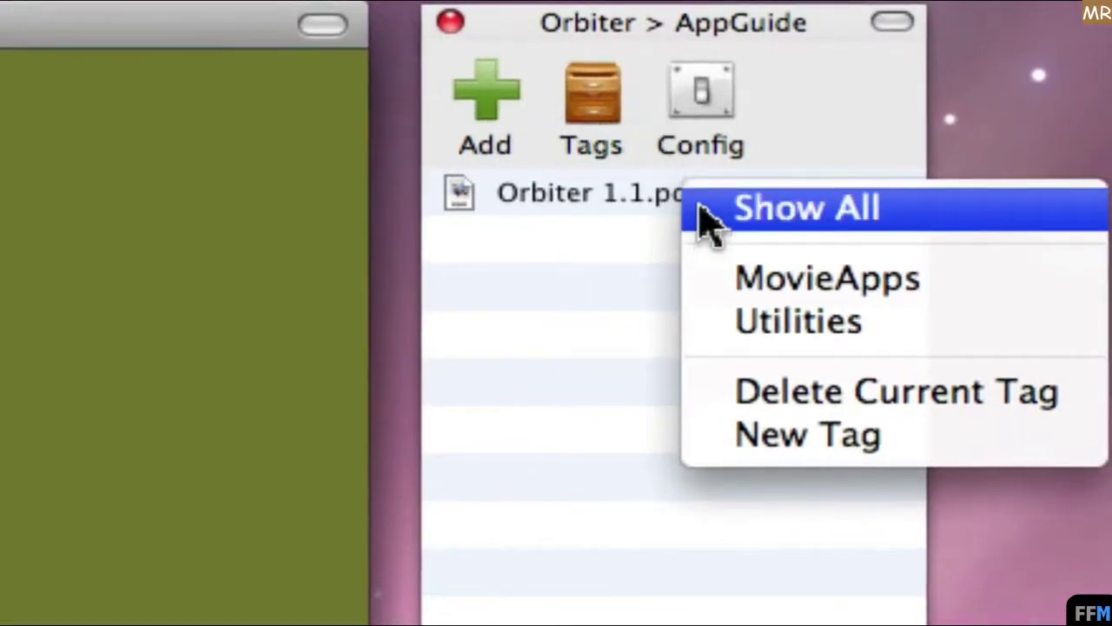
pyautogui.click(711, 218)
pyautogui.click(730, 448)
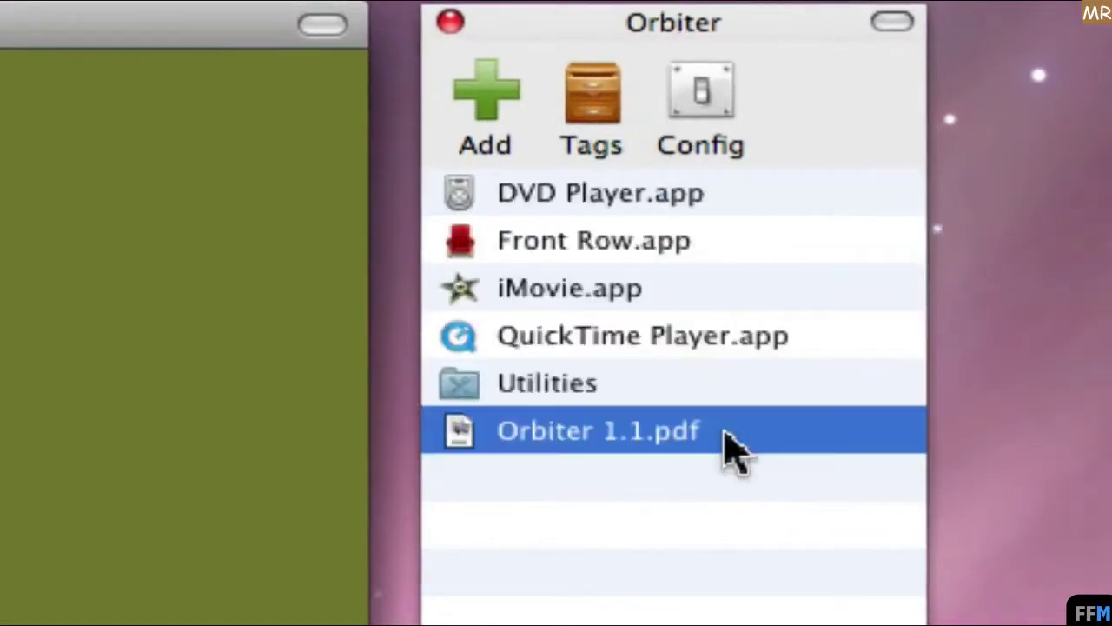
pyautogui.moveTo(708, 427); pyautogui.dragTo(723, 181)
# Slightly increase the text size and icon size in Orbiter's appearance preferences
pyautogui.click(714, 122)
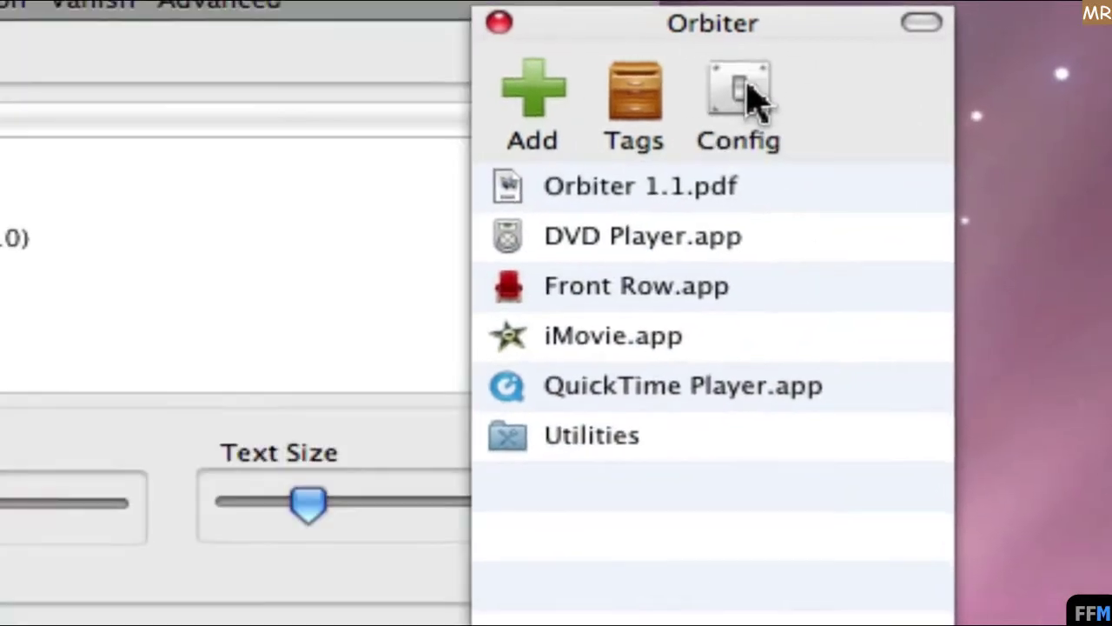
pyautogui.moveTo(539, 2); pyautogui.dragTo(519, 61)
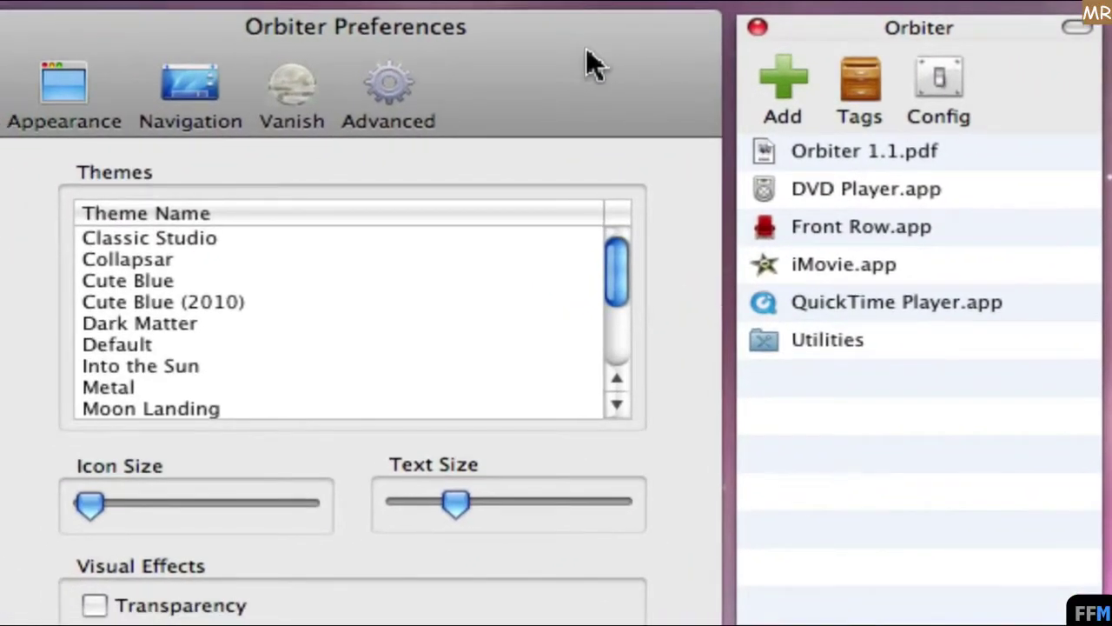
pyautogui.moveTo(456, 502); pyautogui.dragTo(497, 504)
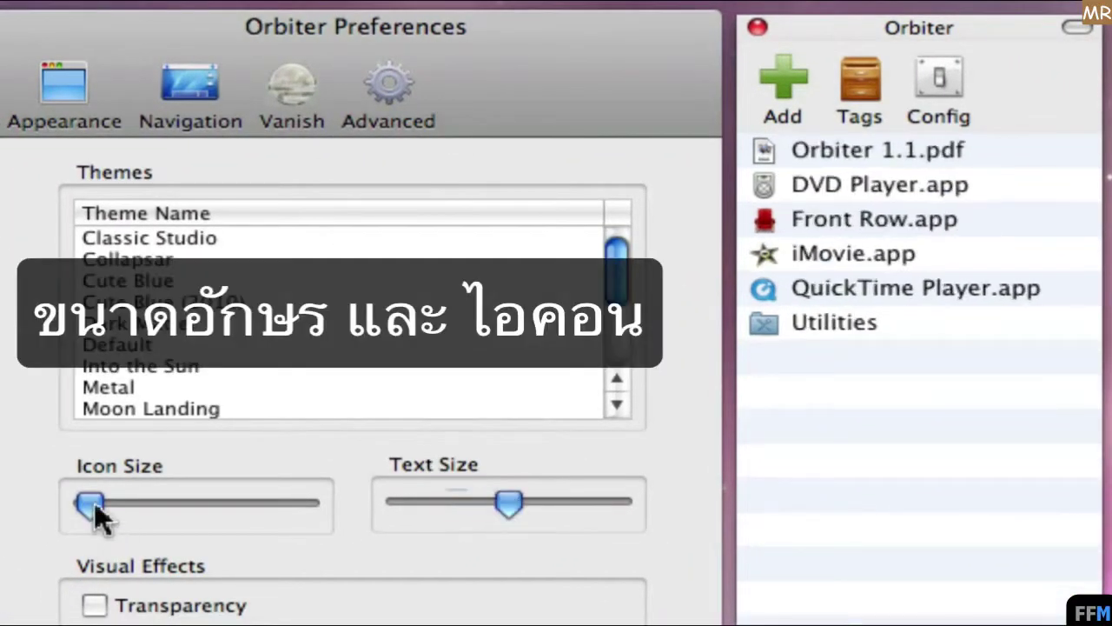
pyautogui.moveTo(90, 504); pyautogui.dragTo(115, 504)
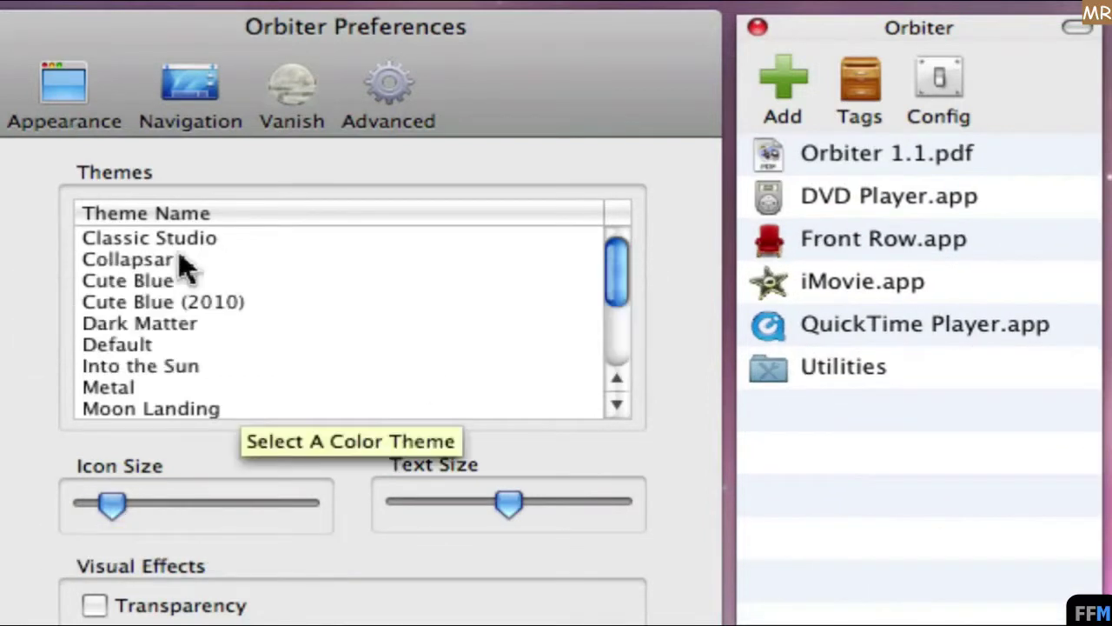
# Try the Collapsar and Cute Blue themes, and set Orbiter's color theme to Into the Sun
pyautogui.click(153, 259)
pyautogui.click(155, 283)
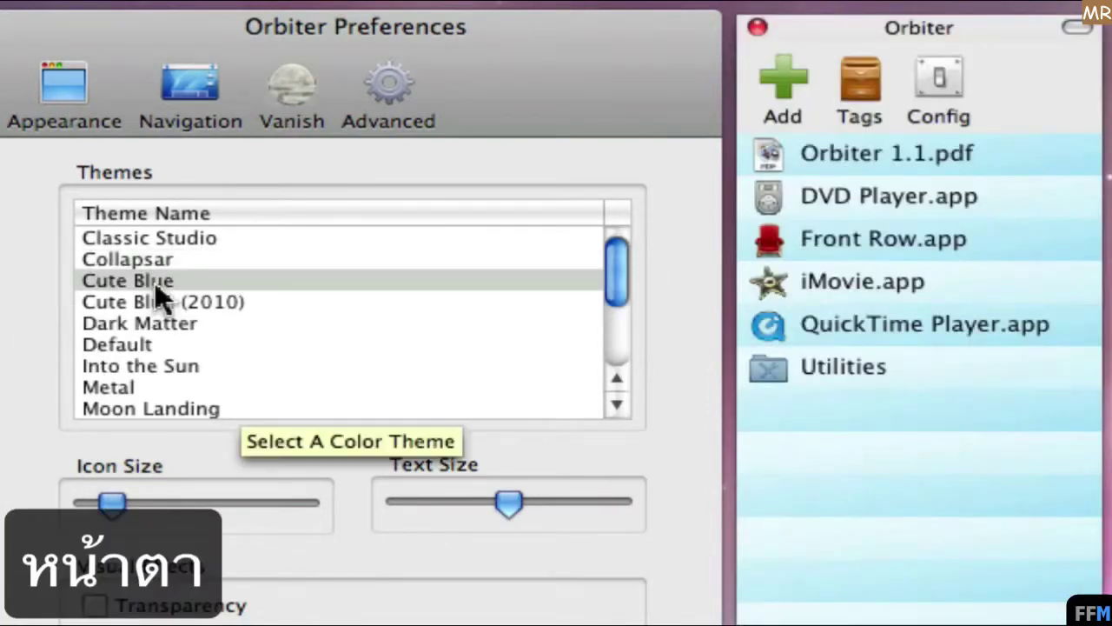
pyautogui.click(142, 365)
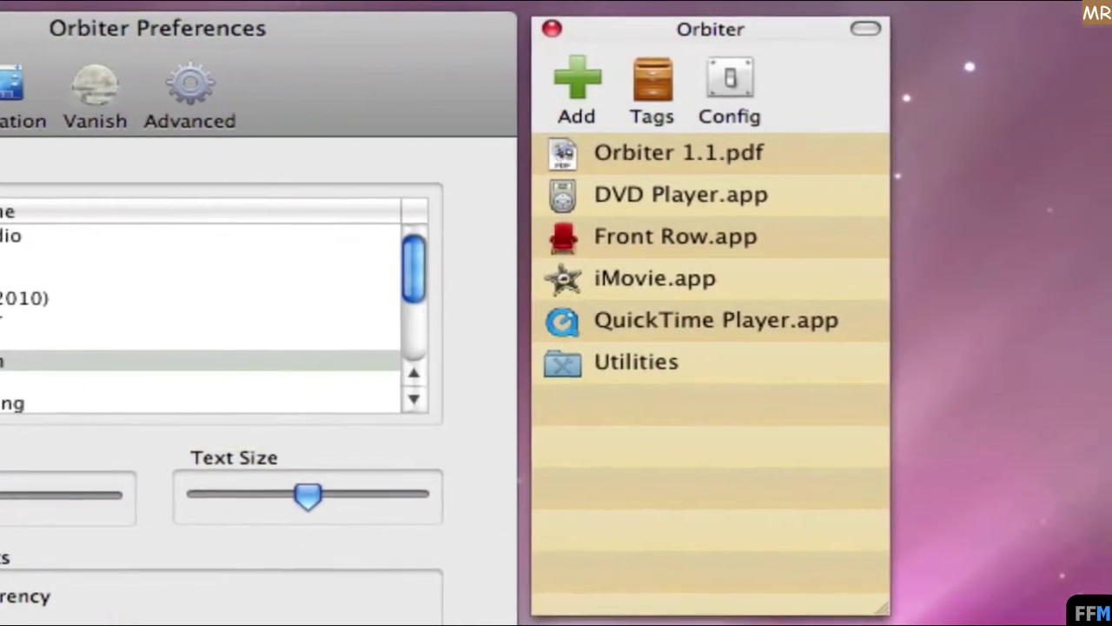
pyautogui.press('super+w')
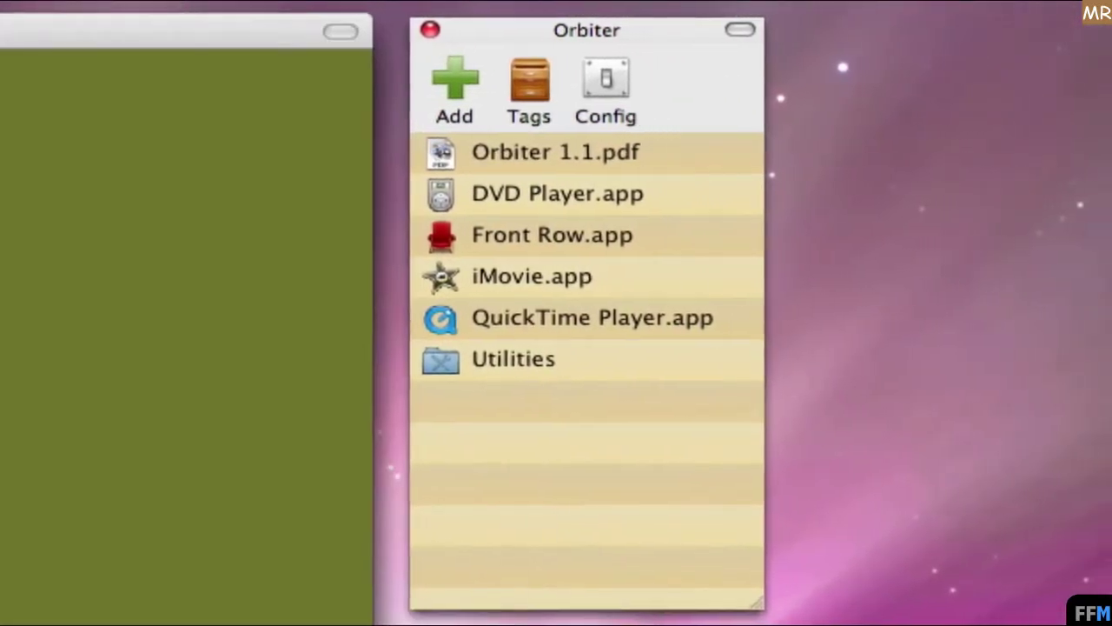